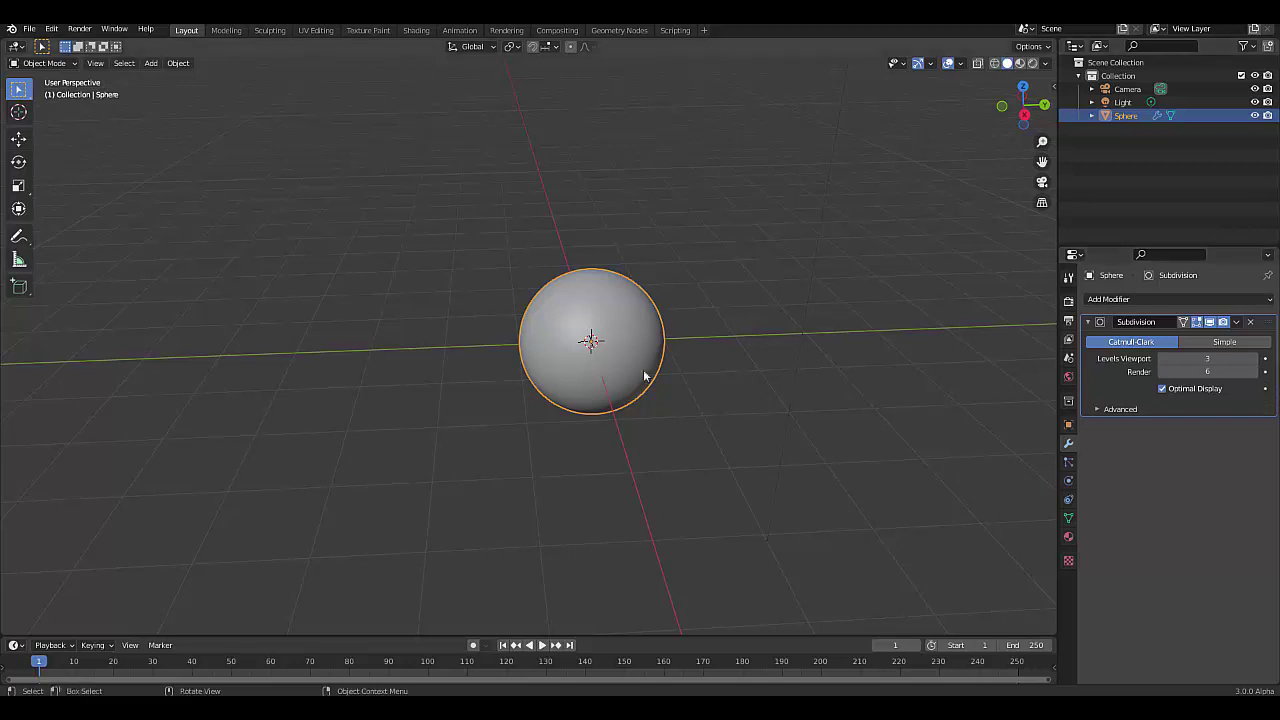
Add a Displace modifier to the sphere and create a new texture for it.
{"action": "middle_click_drag", "start_coordinate": [649, 374], "coordinate": [557, 357]}
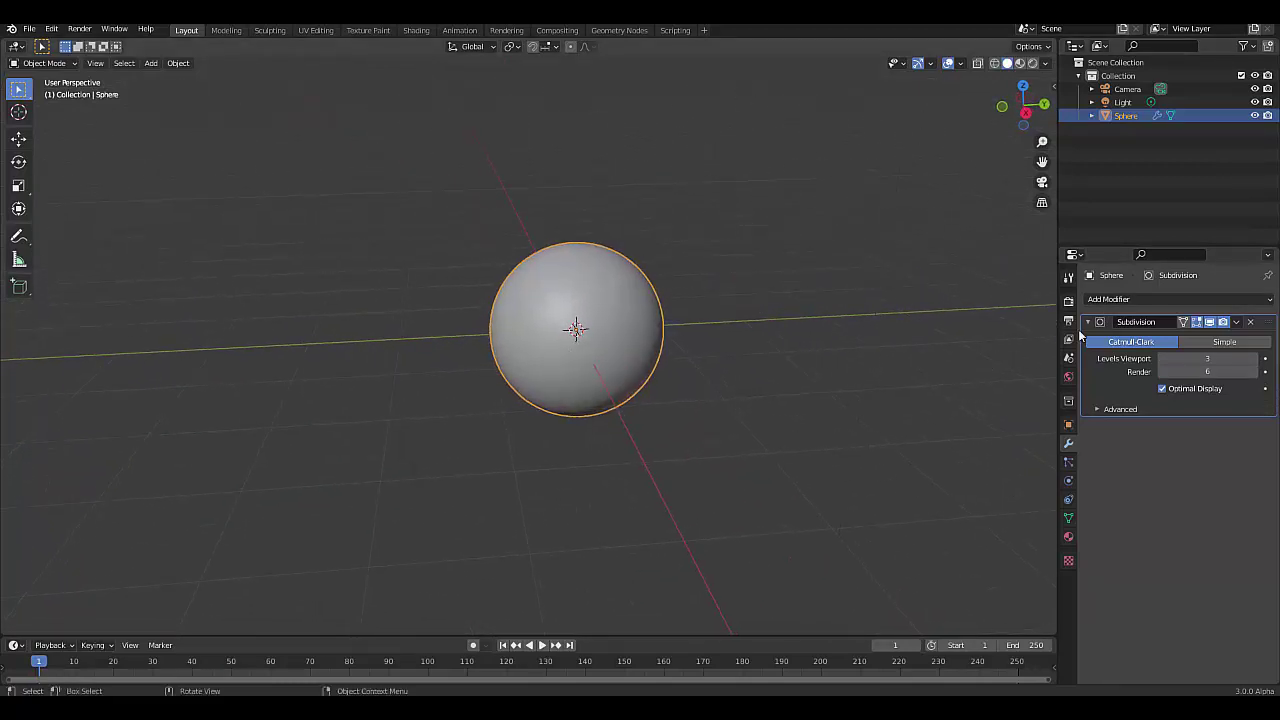
{"action": "left_click", "coordinate": [1110, 299]}
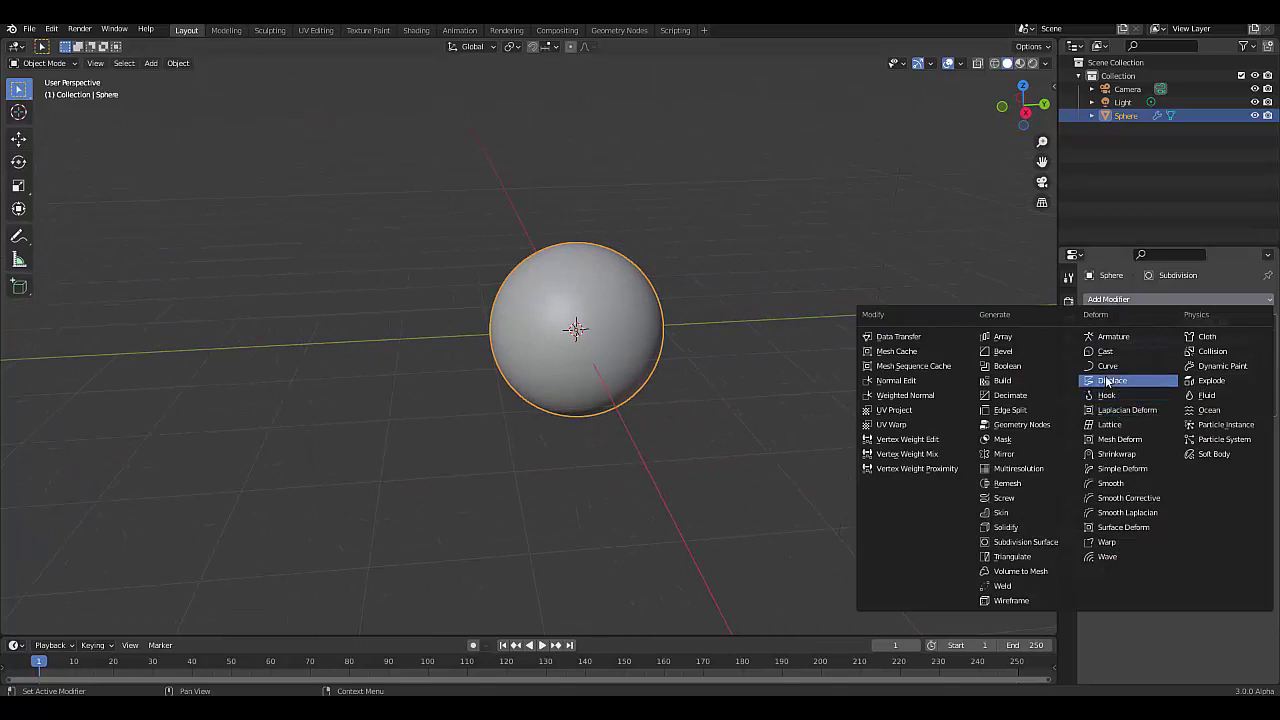
{"action": "left_click", "coordinate": [1107, 380]}
{"action": "left_click", "coordinate": [1149, 448]}
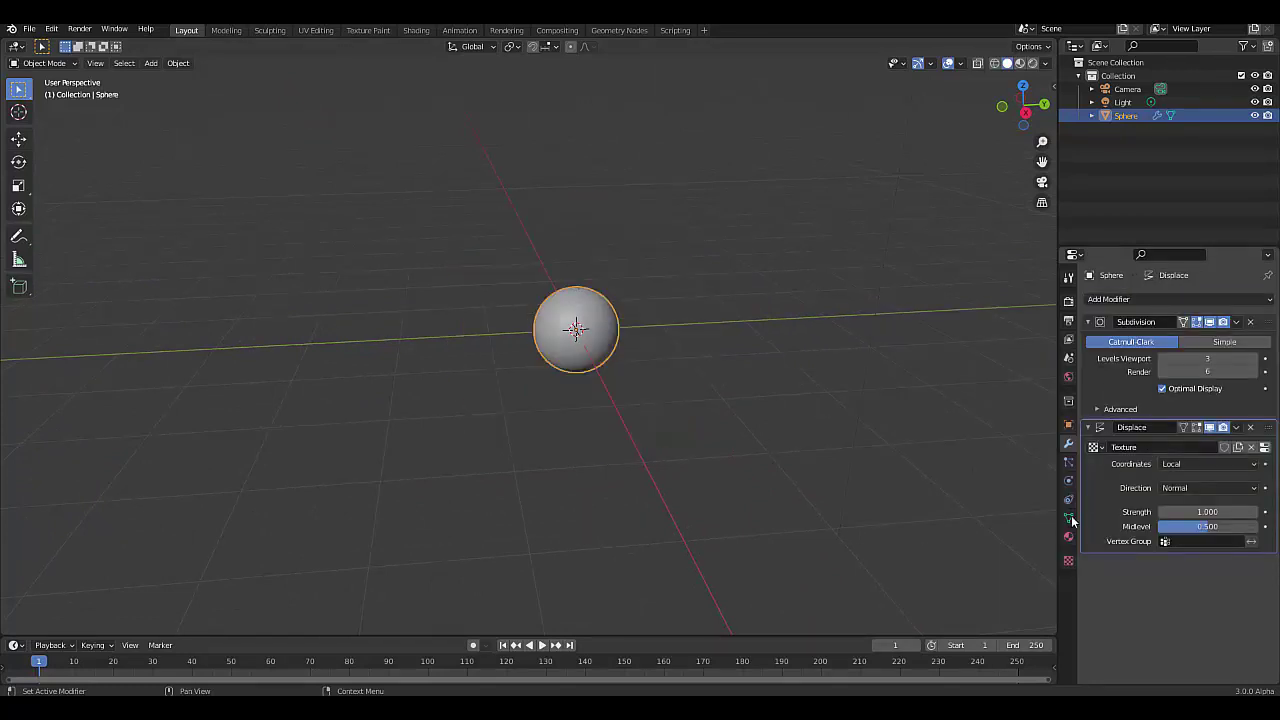
Set the displacement texture's type to Clouds with Soft noise.
{"action": "left_click", "coordinate": [1068, 562]}
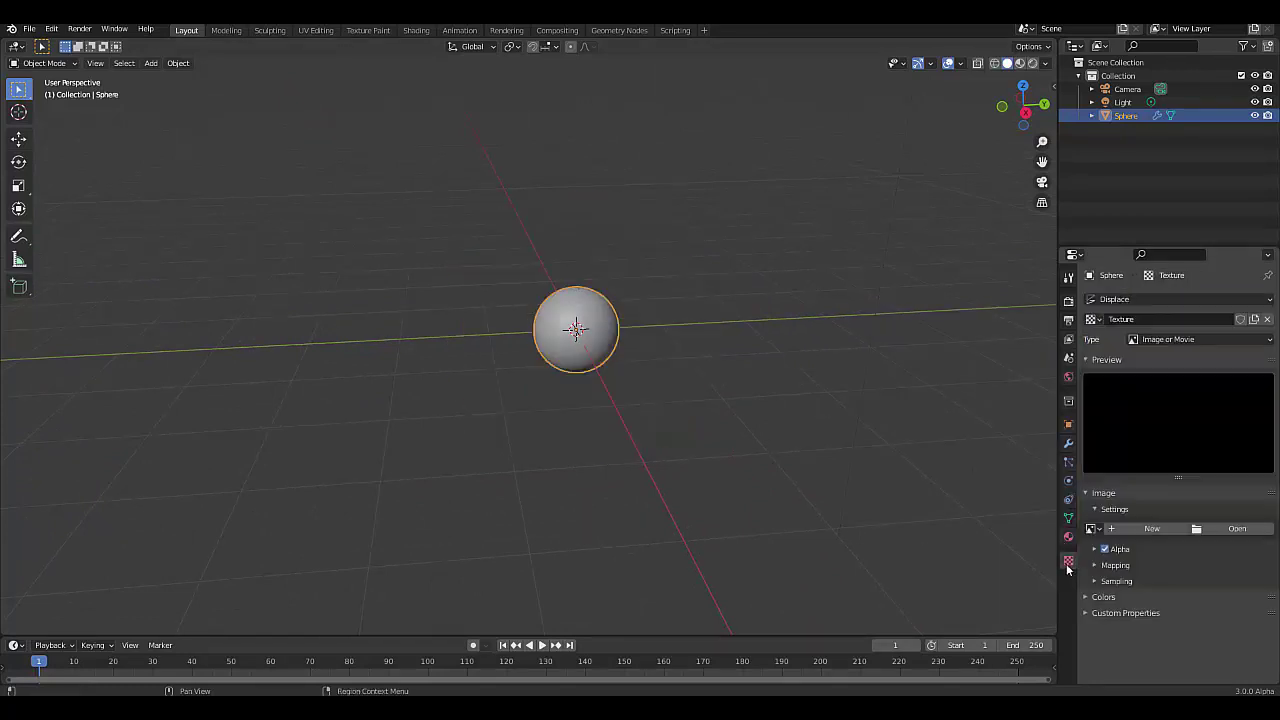
{"action": "left_click", "coordinate": [1175, 339]}
{"action": "left_click", "coordinate": [1165, 381]}
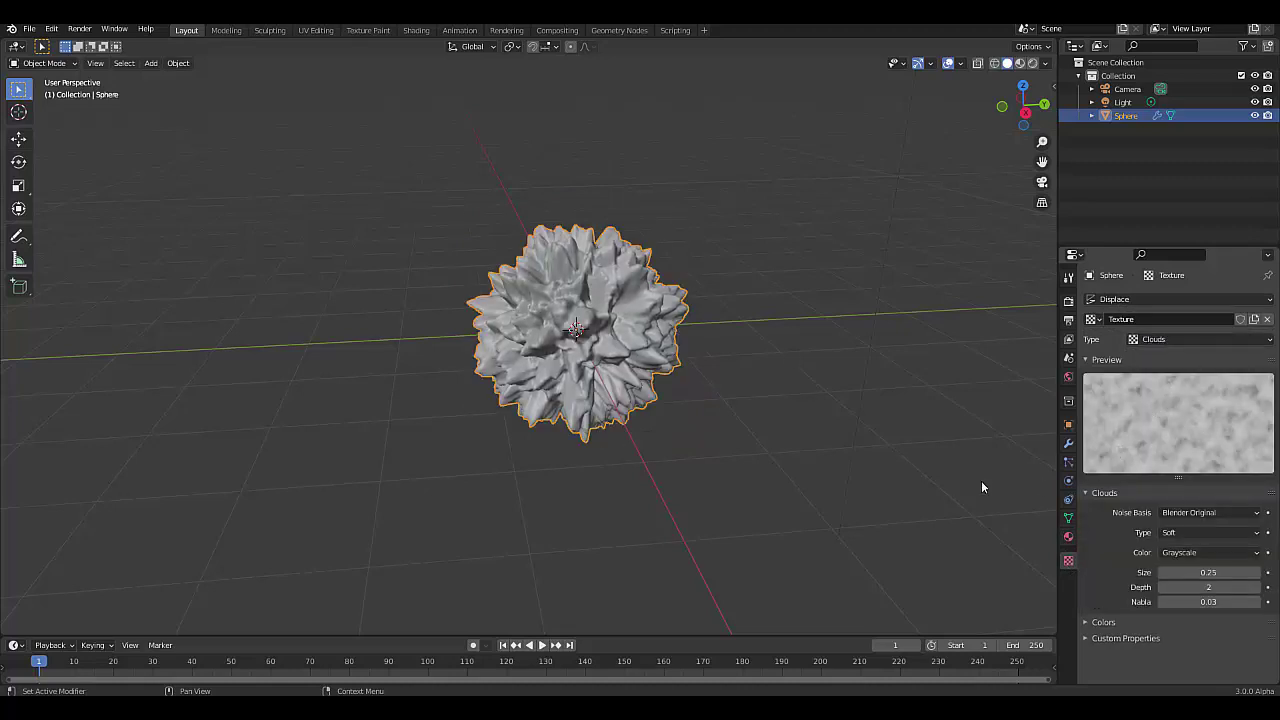
{"action": "left_click", "coordinate": [1192, 532]}
{"action": "left_click", "coordinate": [1190, 542]}
Try the Original Perlin and Improved Perlin noise bases for the clouds, and set the cloud size to 0.50.
{"action": "left_click", "coordinate": [1192, 512]}
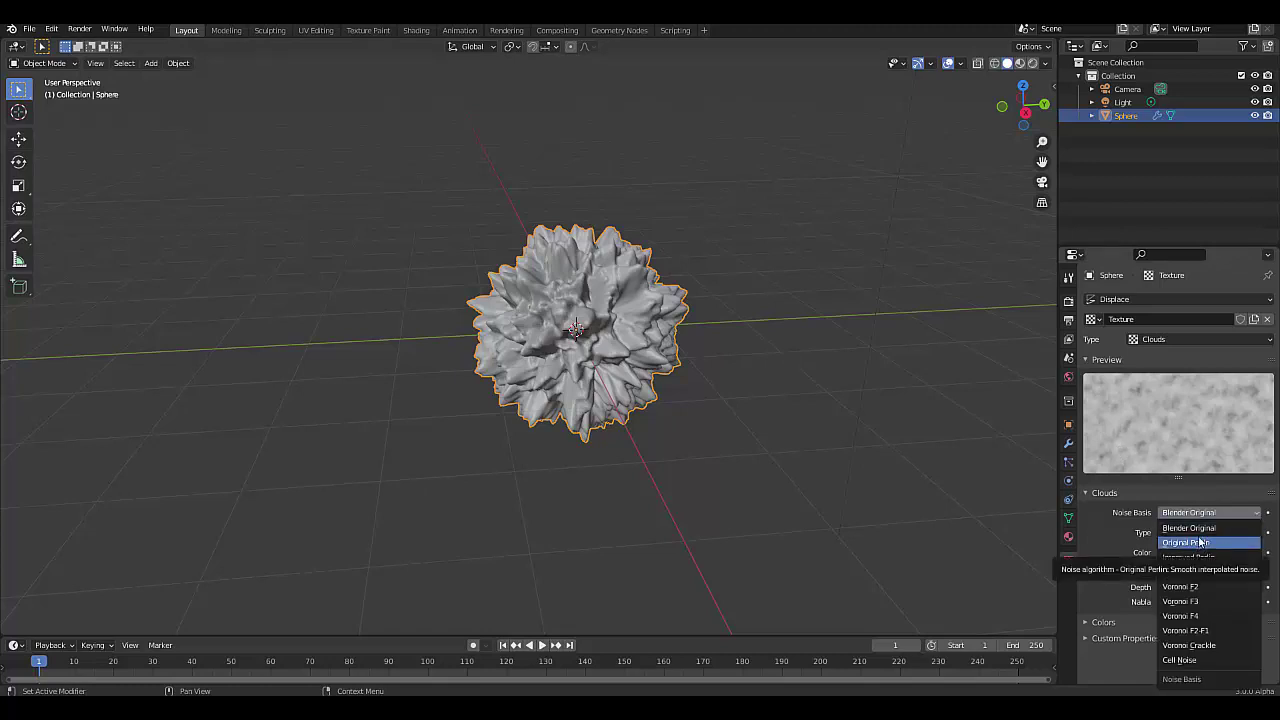
{"action": "left_click", "coordinate": [1200, 542]}
{"action": "left_click", "coordinate": [1199, 513]}
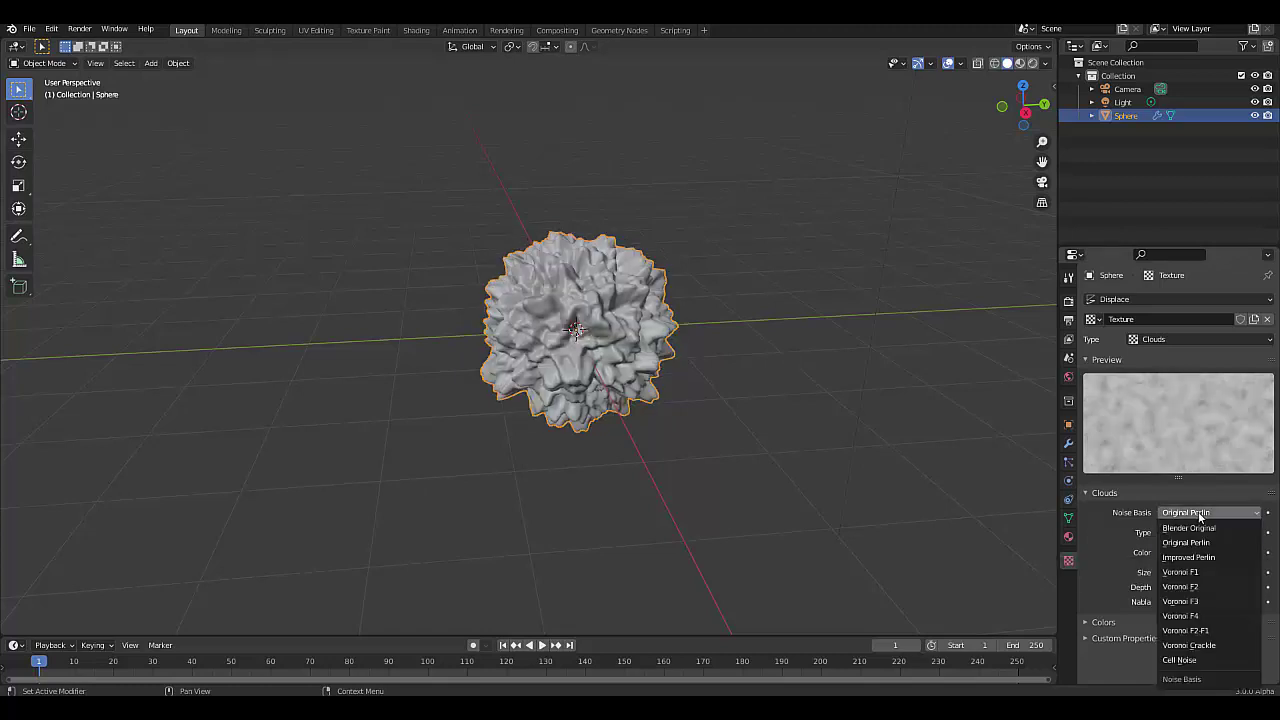
{"action": "left_click", "coordinate": [1203, 556]}
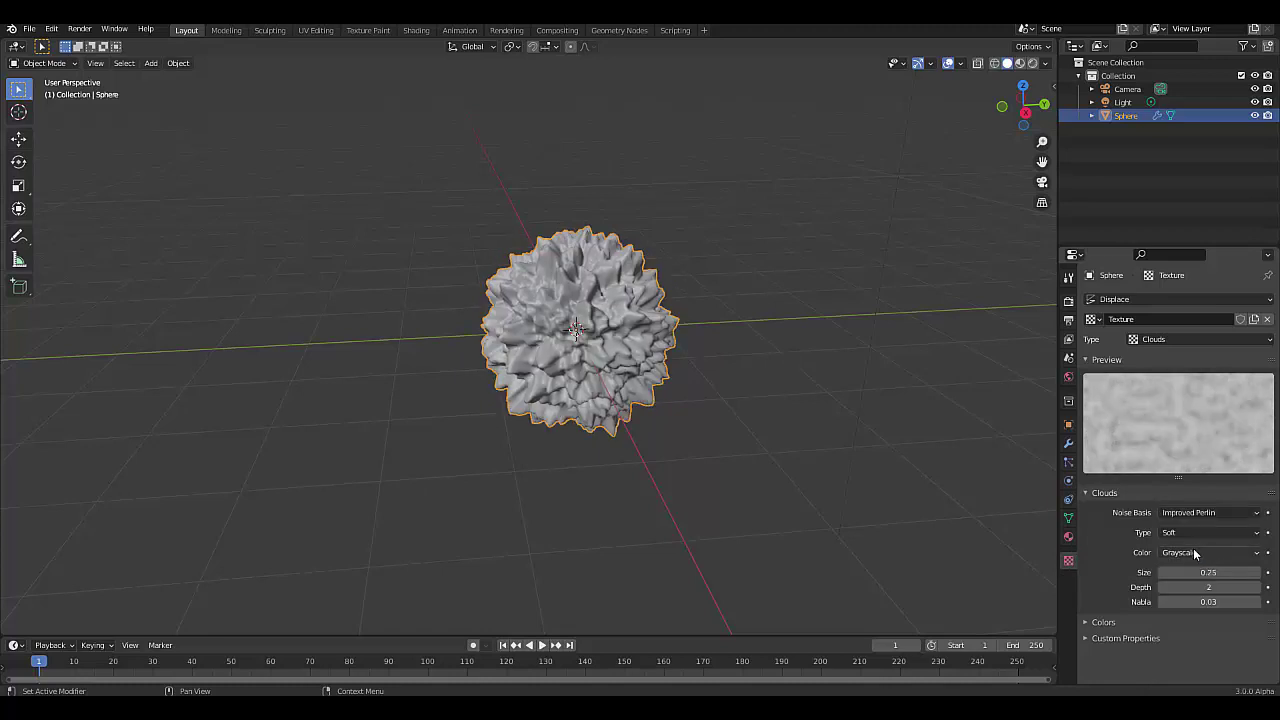
{"action": "left_click_drag", "start_coordinate": [1200, 572], "coordinate": [1265, 572]}
{"action": "scroll", "coordinate": [532, 360], "scroll_direction": "up", "scroll_amount": 3}
{"action": "scroll", "coordinate": [532, 360], "scroll_direction": "up", "scroll_amount": 5}
{"action": "scroll", "coordinate": [693, 361], "scroll_direction": "down", "scroll_amount": 3}
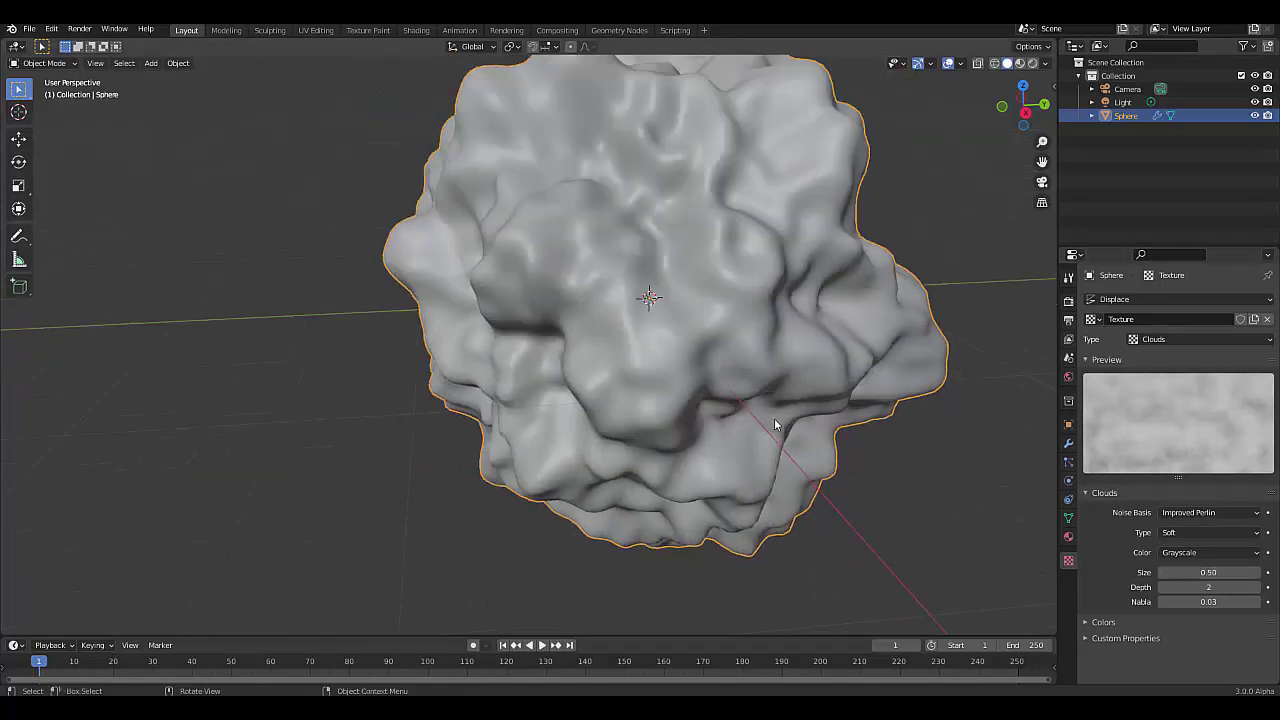
Try the Blender Original noise basis with a cloud size of 1.45.
{"action": "left_click", "coordinate": [1194, 514]}
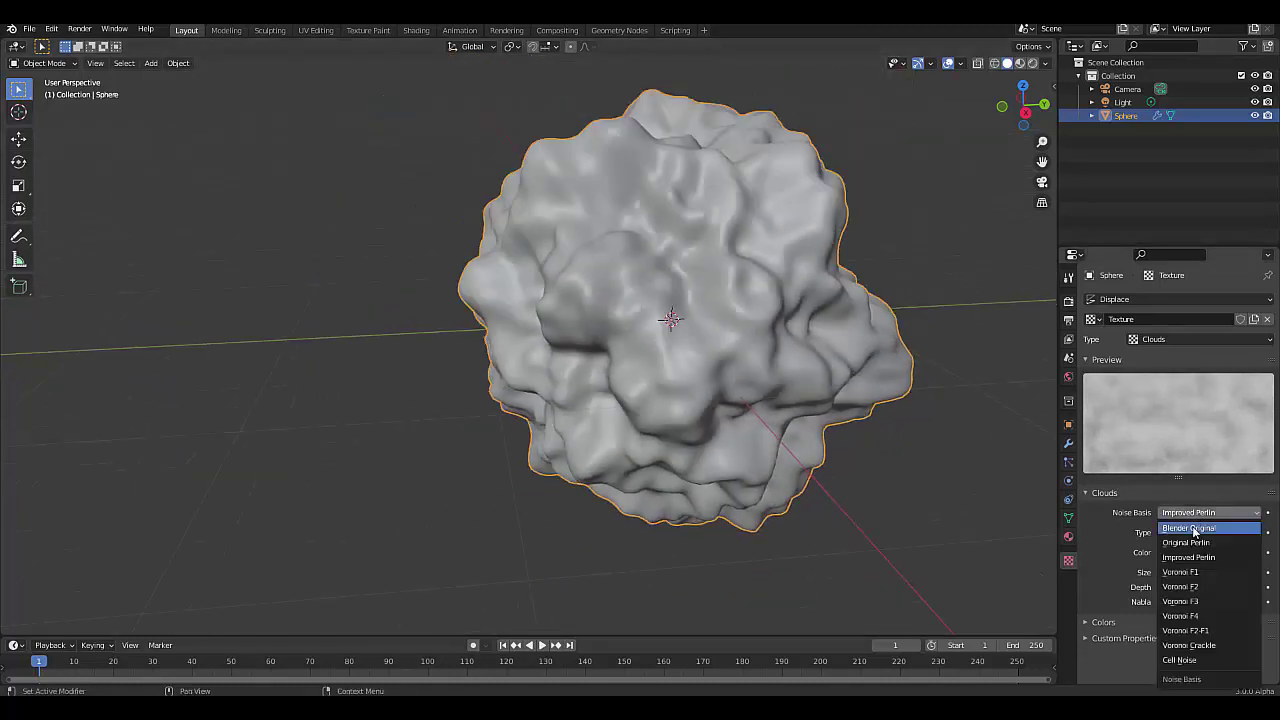
{"action": "left_click", "coordinate": [1193, 528]}
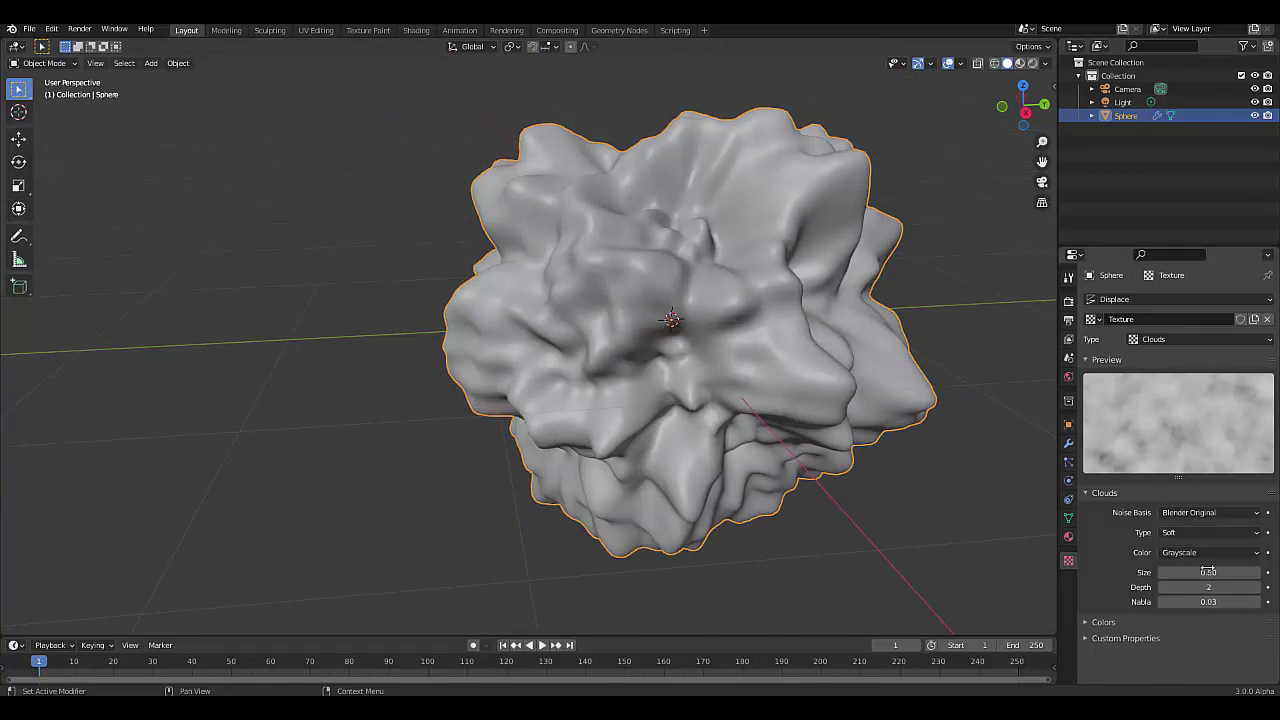
{"action": "mouse_move", "coordinate": [1205, 573]}
{"action": "left_mouse_down"}
{"action": "mouse_move", "coordinate": [1279, 573]}
{"action": "mouse_move", "coordinate": [1207, 573]}
{"action": "left_mouse_up"}
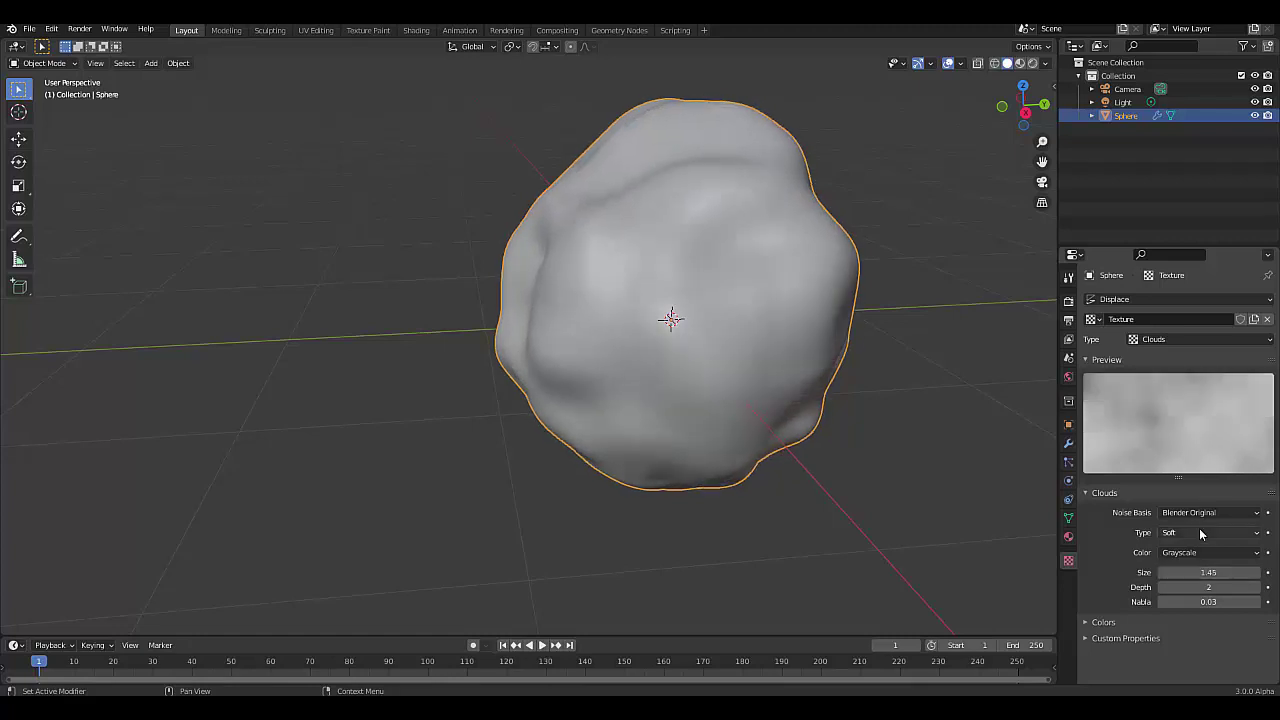
Set the cloud texture's noise basis to Improved Perlin and its size to 1.80.
{"action": "left_click", "coordinate": [1202, 514]}
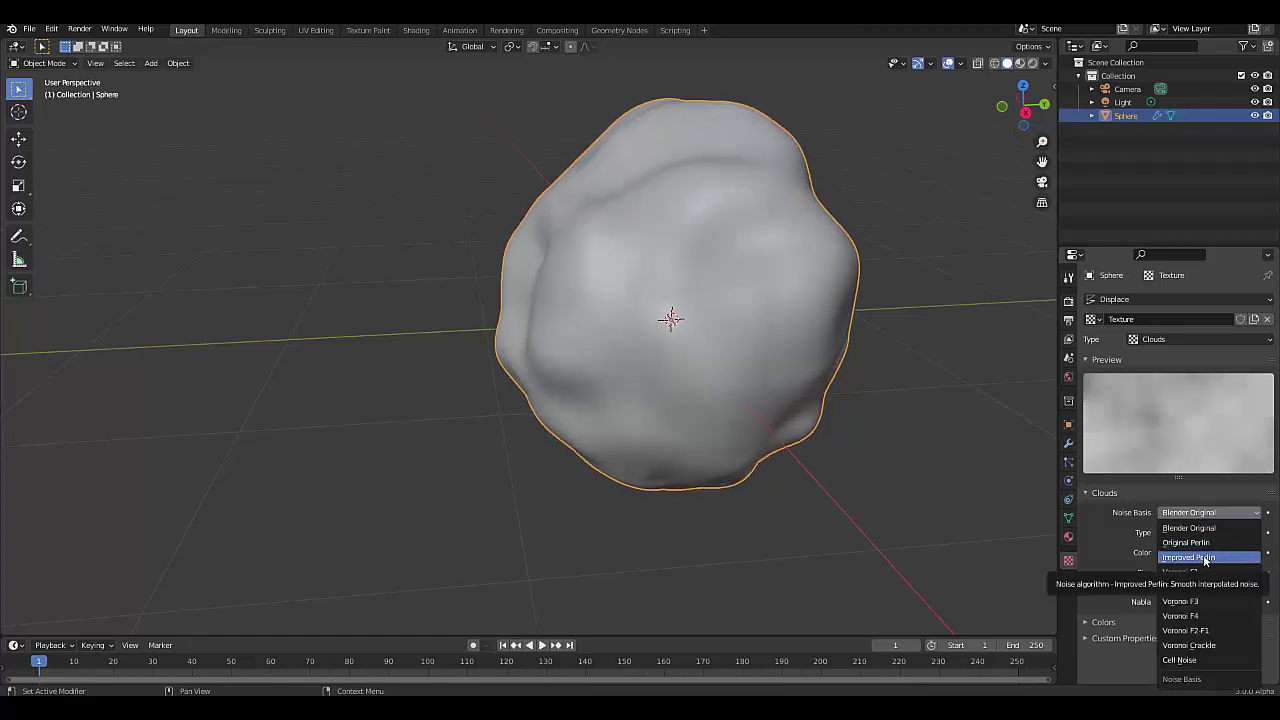
{"action": "left_click", "coordinate": [1205, 557]}
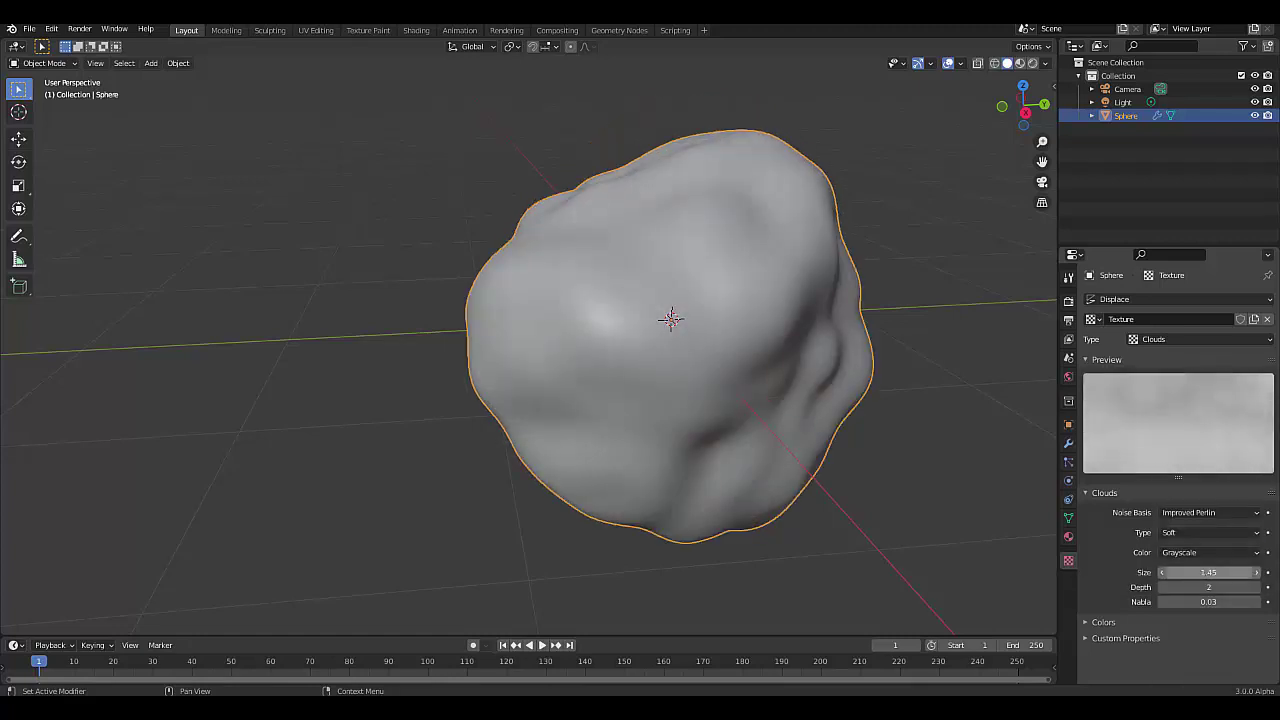
{"action": "left_click_drag", "start_coordinate": [1208, 572], "coordinate": [1256, 572]}
{"action": "scroll", "coordinate": [876, 409], "scroll_direction": "down", "scroll_amount": 2}
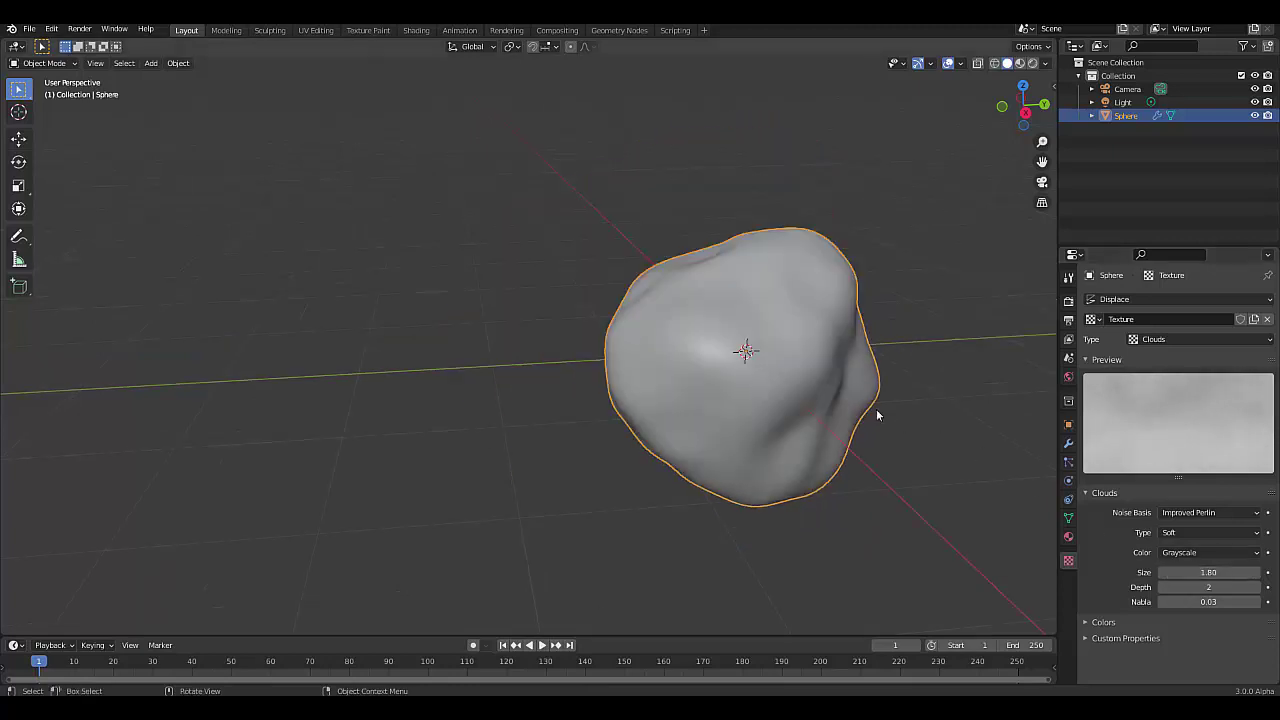
{"action": "middle_click_drag", "start_coordinate": [876, 409], "coordinate": [712, 478]}
{"action": "scroll", "coordinate": [712, 478], "scroll_direction": "down", "scroll_amount": 4}
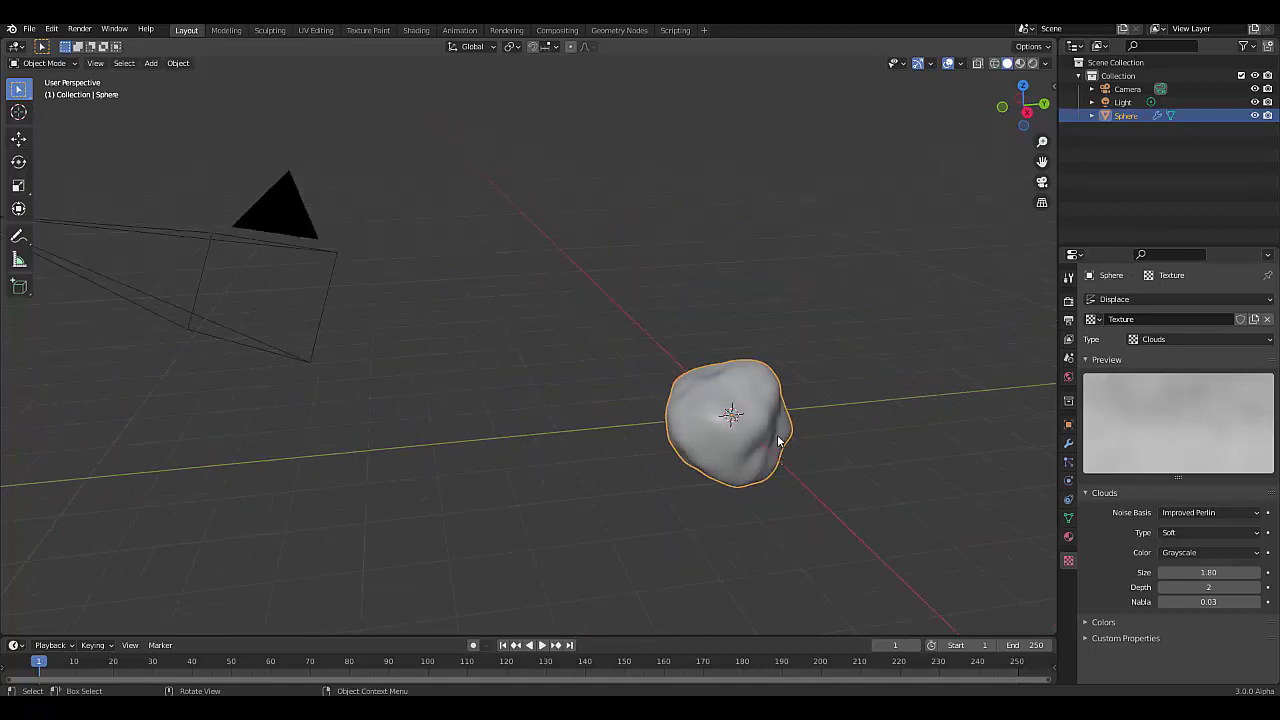
{"action": "scroll", "coordinate": [778, 440], "scroll_direction": "up", "scroll_amount": 3}
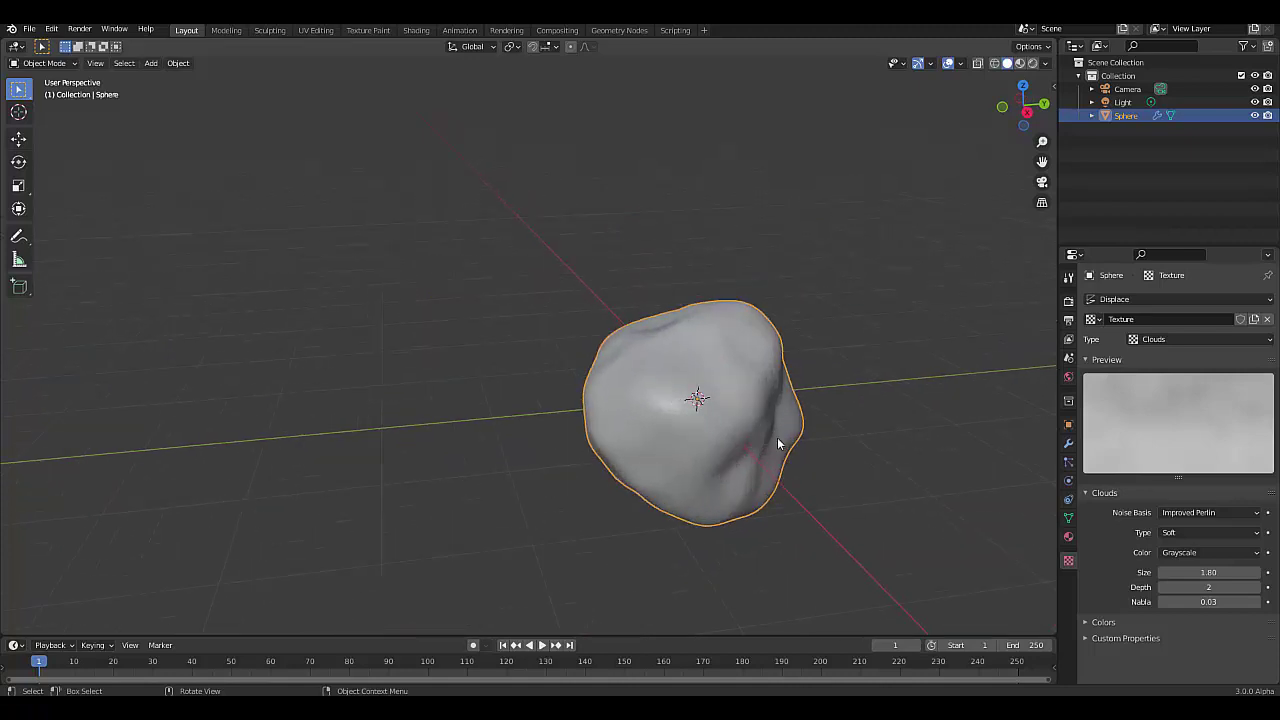
Smooth the cloud displacement by setting the texture's depth to 0 and its size to 0.90.
{"action": "left_click", "coordinate": [1162, 587]}
{"action": "left_click", "coordinate": [1162, 587]}
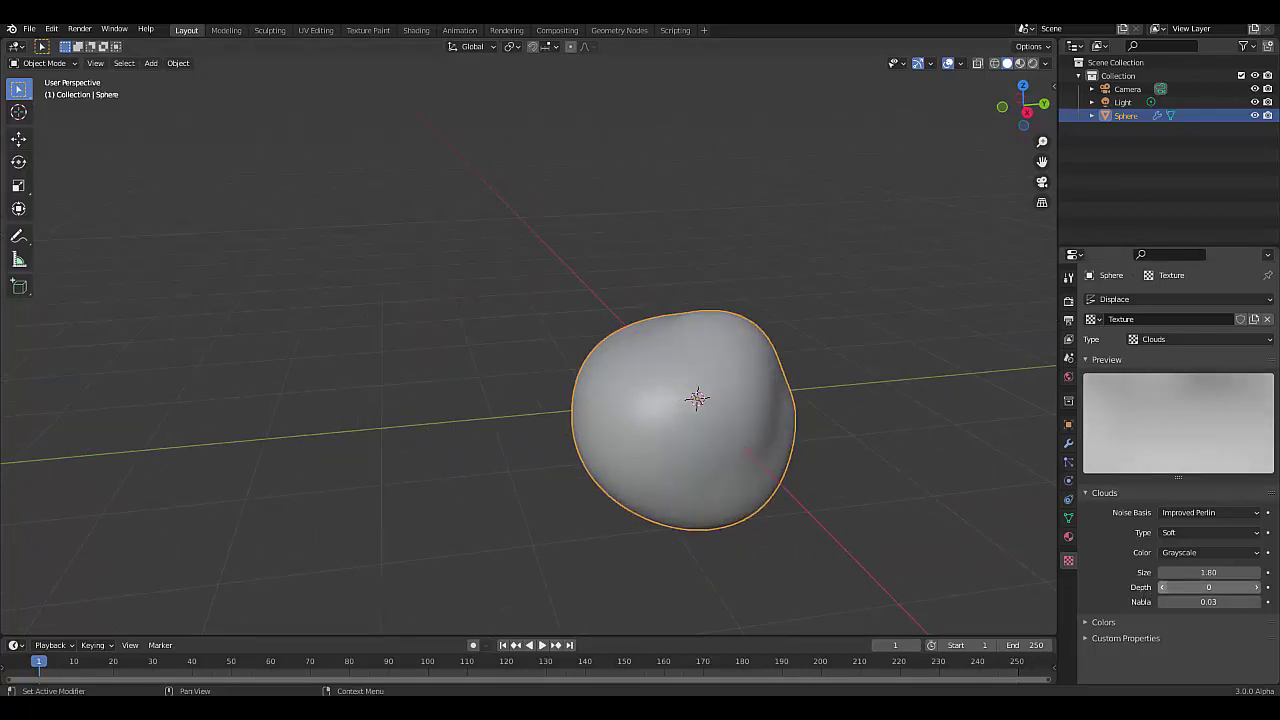
{"action": "left_click_drag", "start_coordinate": [1170, 572], "coordinate": [1116, 572]}
{"action": "scroll", "coordinate": [757, 386], "scroll_direction": "down", "scroll_amount": 2}
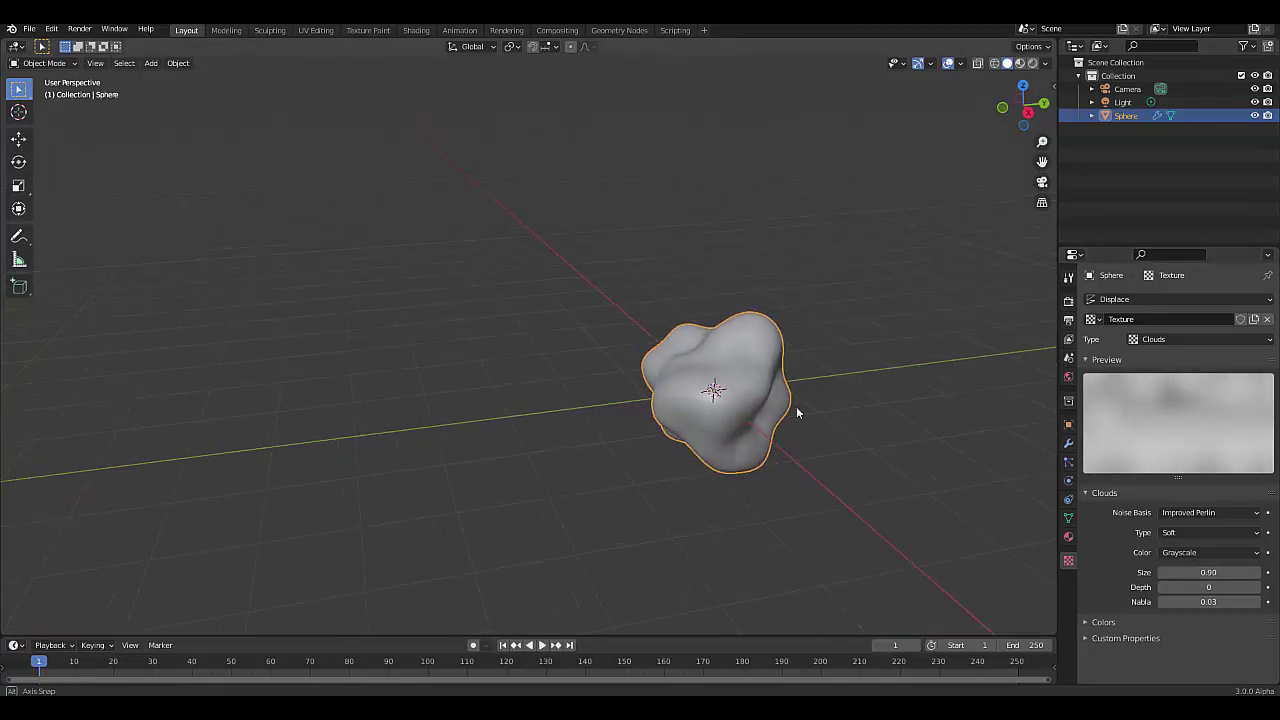
{"action": "middle_click_drag", "start_coordinate": [796, 406], "coordinate": [701, 428]}
{"action": "scroll", "coordinate": [705, 432], "scroll_direction": "up", "scroll_amount": 2}
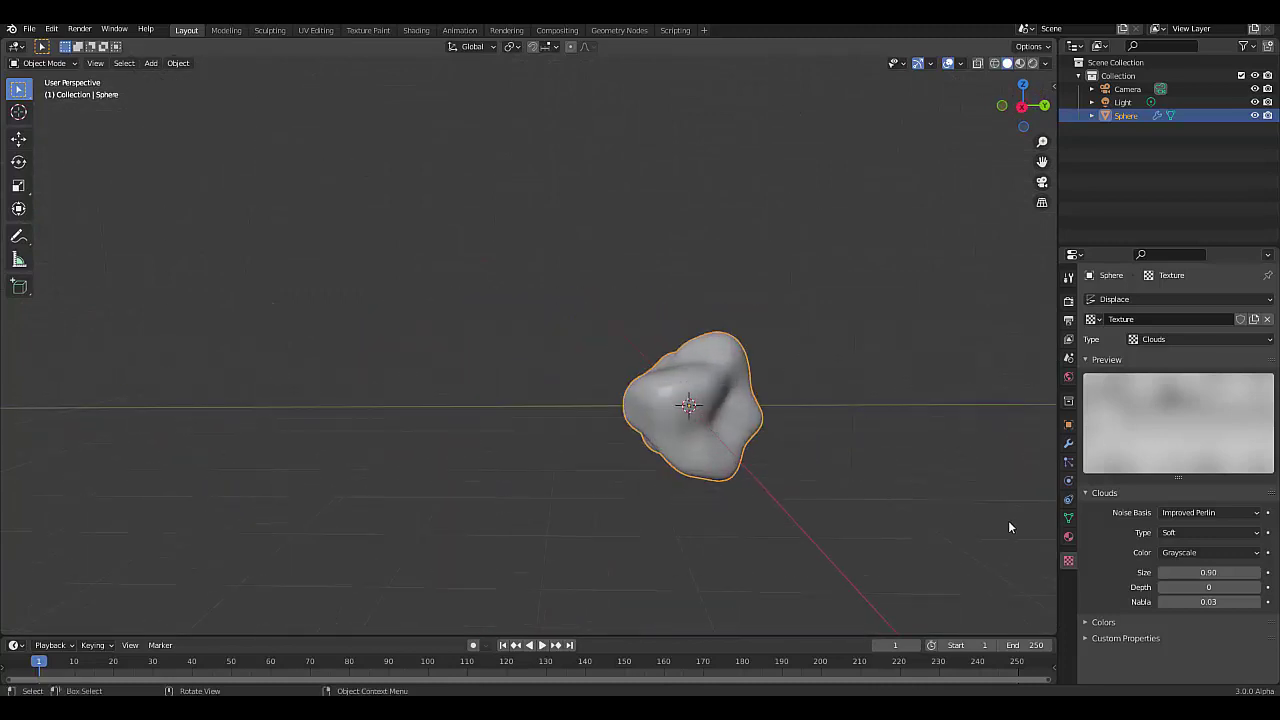
Set the Displace modifier's texture coordinates to Object.
{"action": "left_click", "coordinate": [1067, 443]}
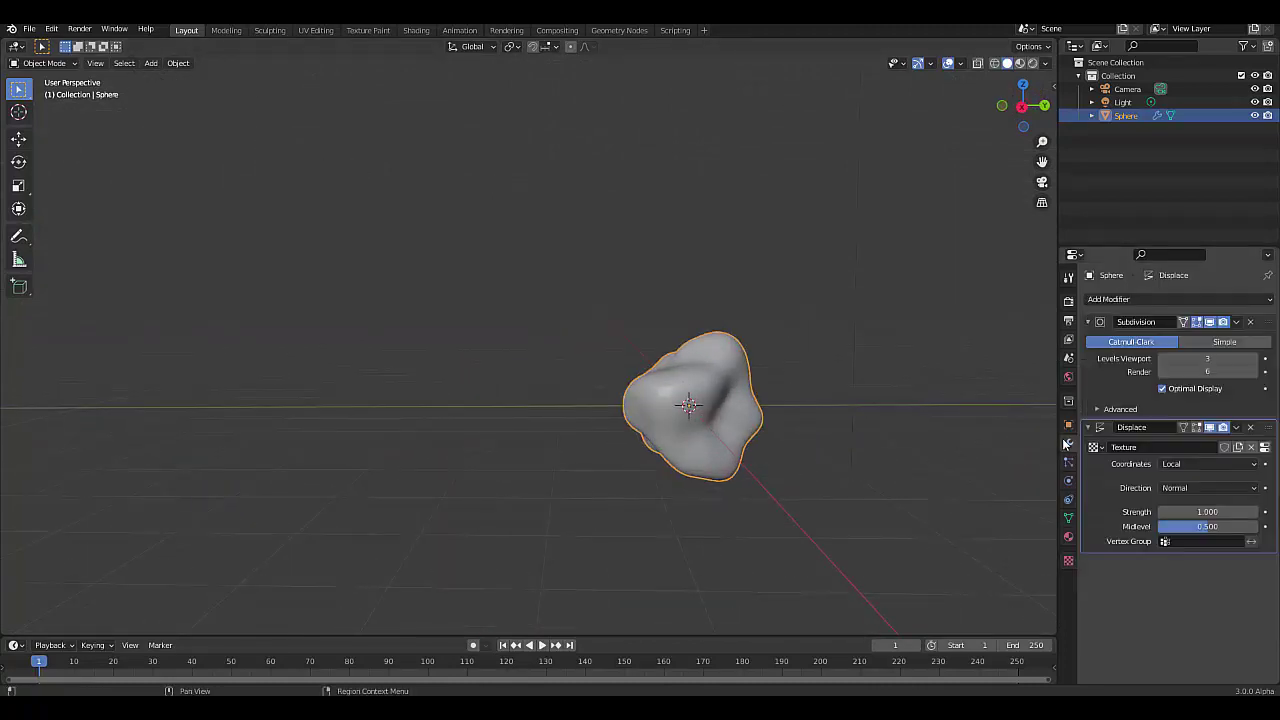
{"action": "left_click", "coordinate": [1181, 466]}
{"action": "left_click", "coordinate": [1180, 508]}
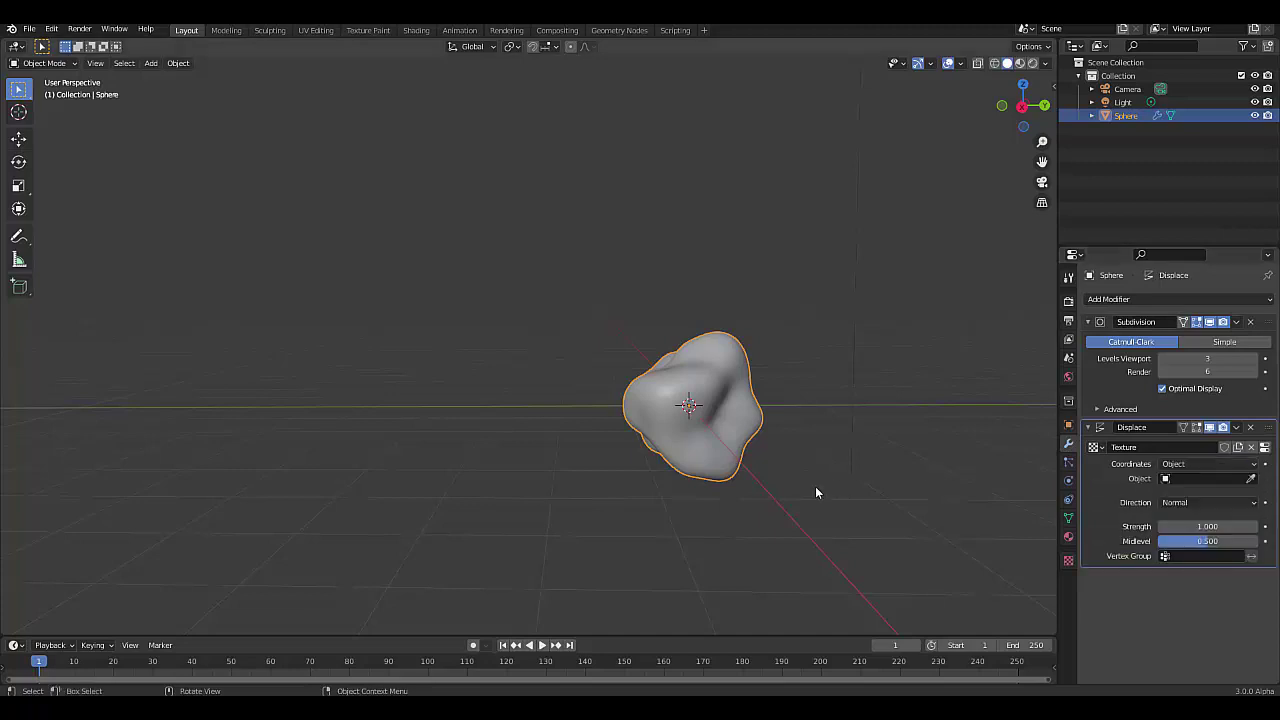
Add a Plain Axes empty at the world origin and scale it up by a factor of 5.
{"action": "key", "text": "shift+a"}
{"action": "mouse_move", "coordinate": [787, 567]}
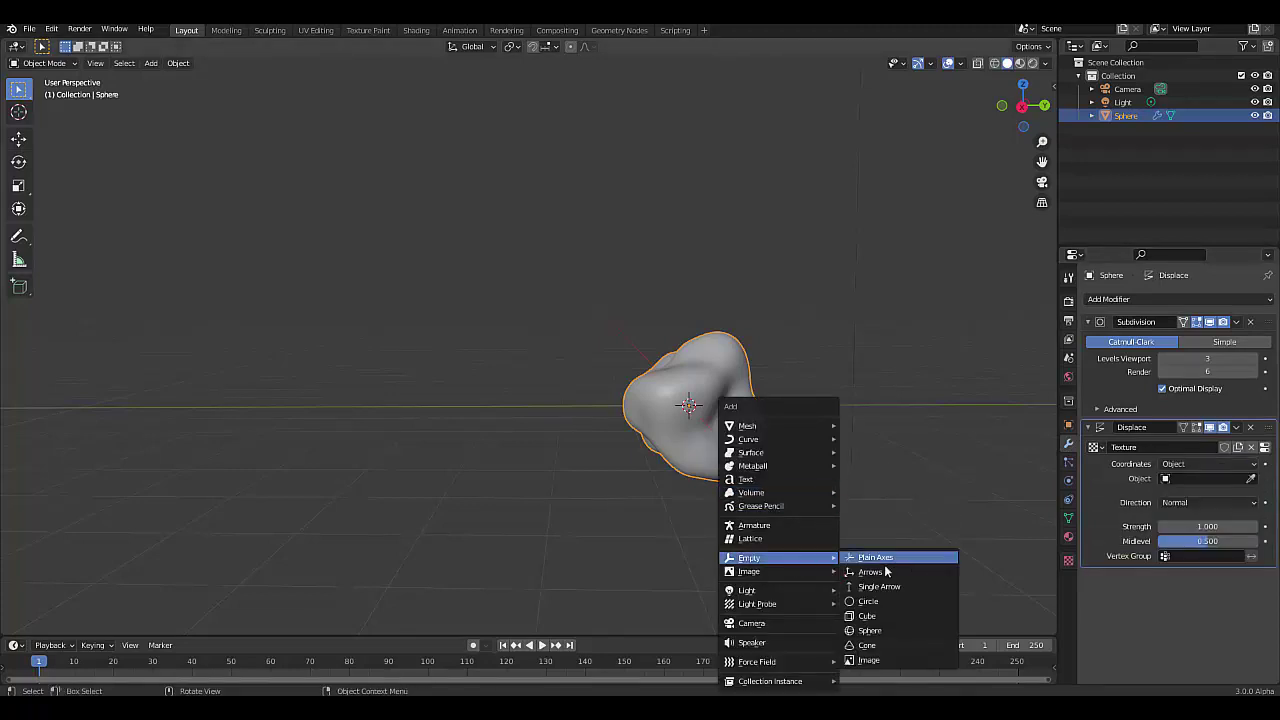
{"action": "left_click", "coordinate": [880, 558]}
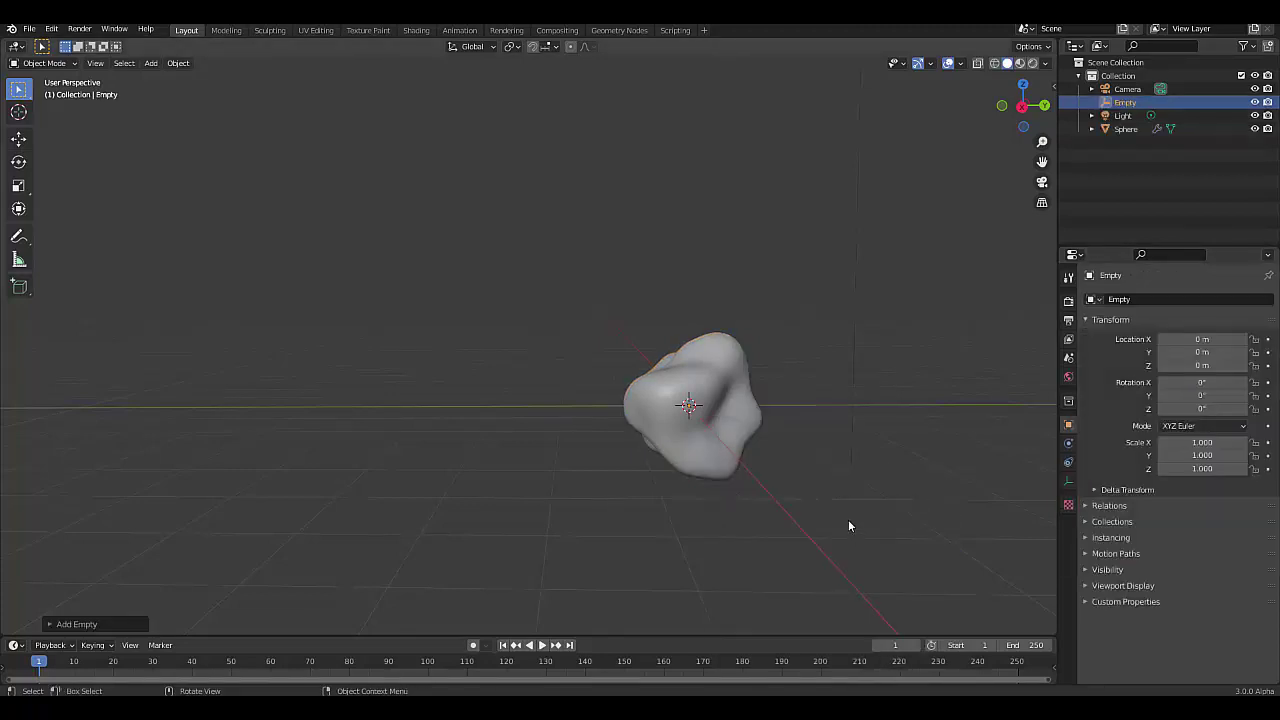
{"action": "key", "text": "s"}
{"action": "key", "text": "5"}
{"action": "key", "text": "Return"}
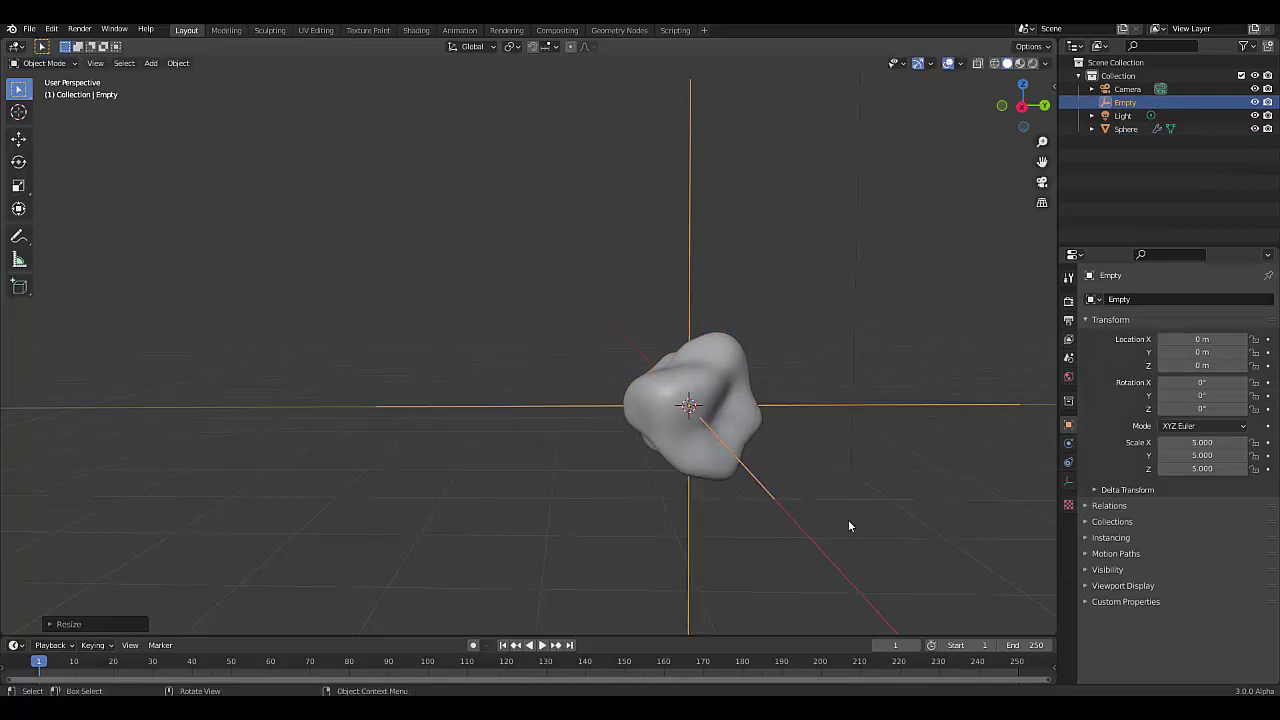
Assign the empty as the coordinate object of the sphere's Displace modifier.
{"action": "left_click", "coordinate": [709, 362]}
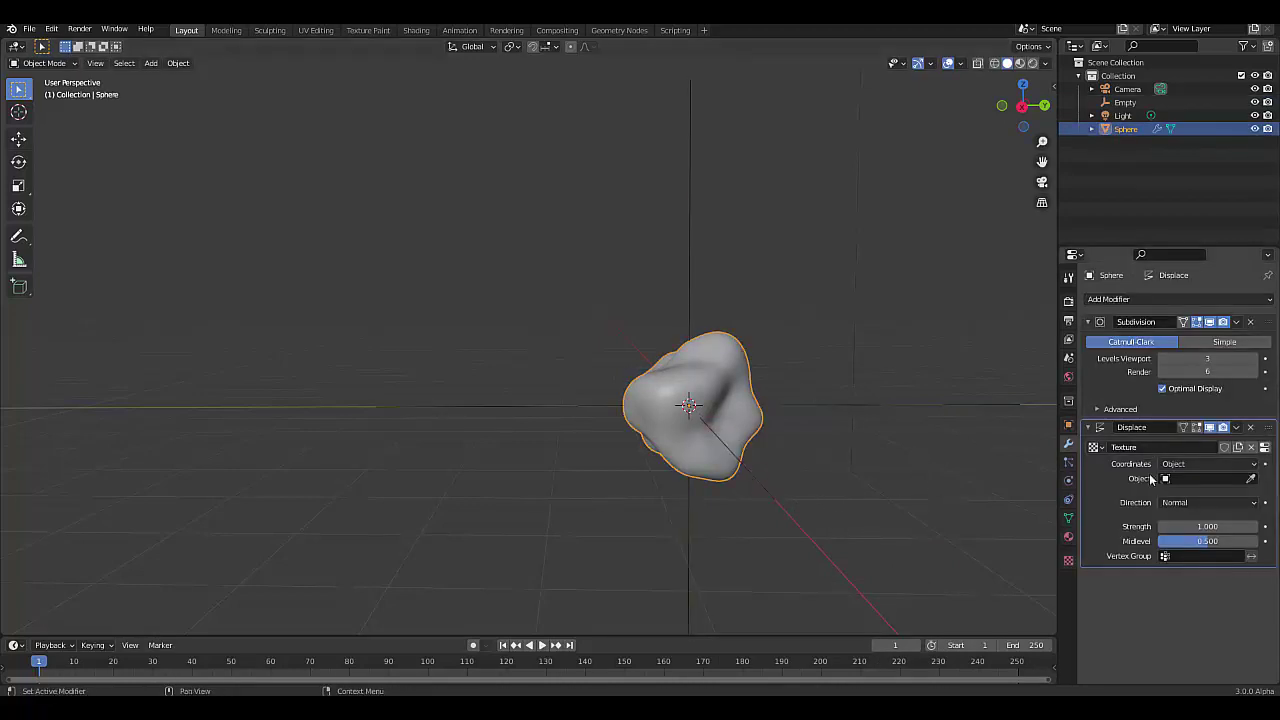
{"action": "left_click", "coordinate": [1190, 480]}
{"action": "left_click", "coordinate": [1148, 512]}
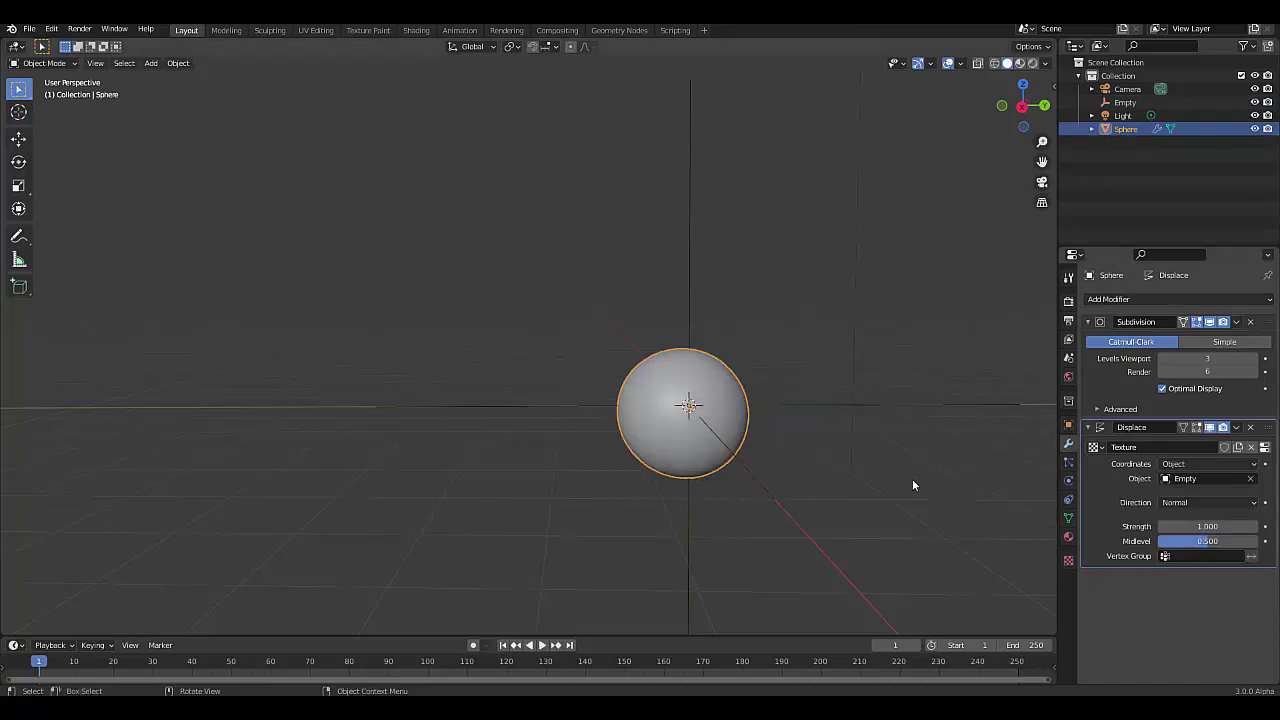
Insert a Location keyframe for the empty at frame 1.
{"action": "middle_click_drag", "start_coordinate": [742, 470], "coordinate": [709, 374]}
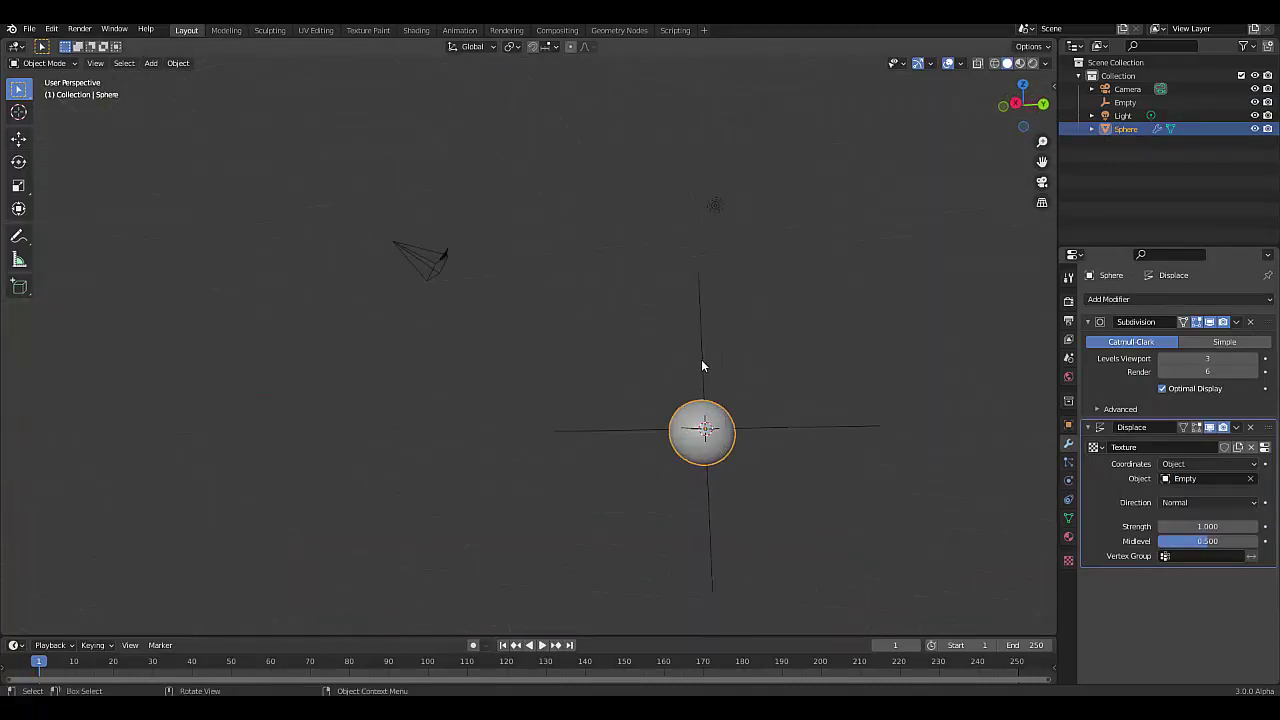
{"action": "left_click", "coordinate": [557, 428]}
{"action": "key", "text": "i"}
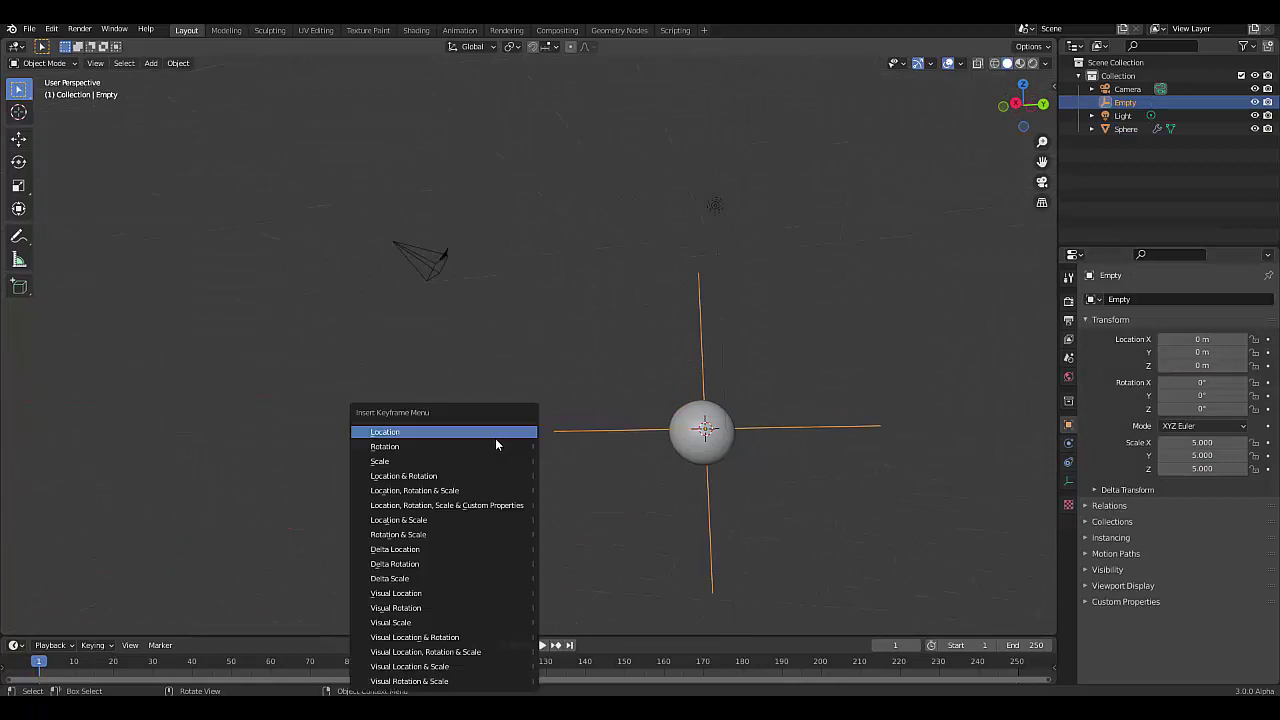
{"action": "left_click", "coordinate": [420, 432]}
Keyframe the empty's location at frame 50 at about X 4.73 m, Y -22.48 m, Z -2.44 m, and return to frame 1.
{"action": "middle_click_drag", "start_coordinate": [642, 393], "coordinate": [656, 444]}
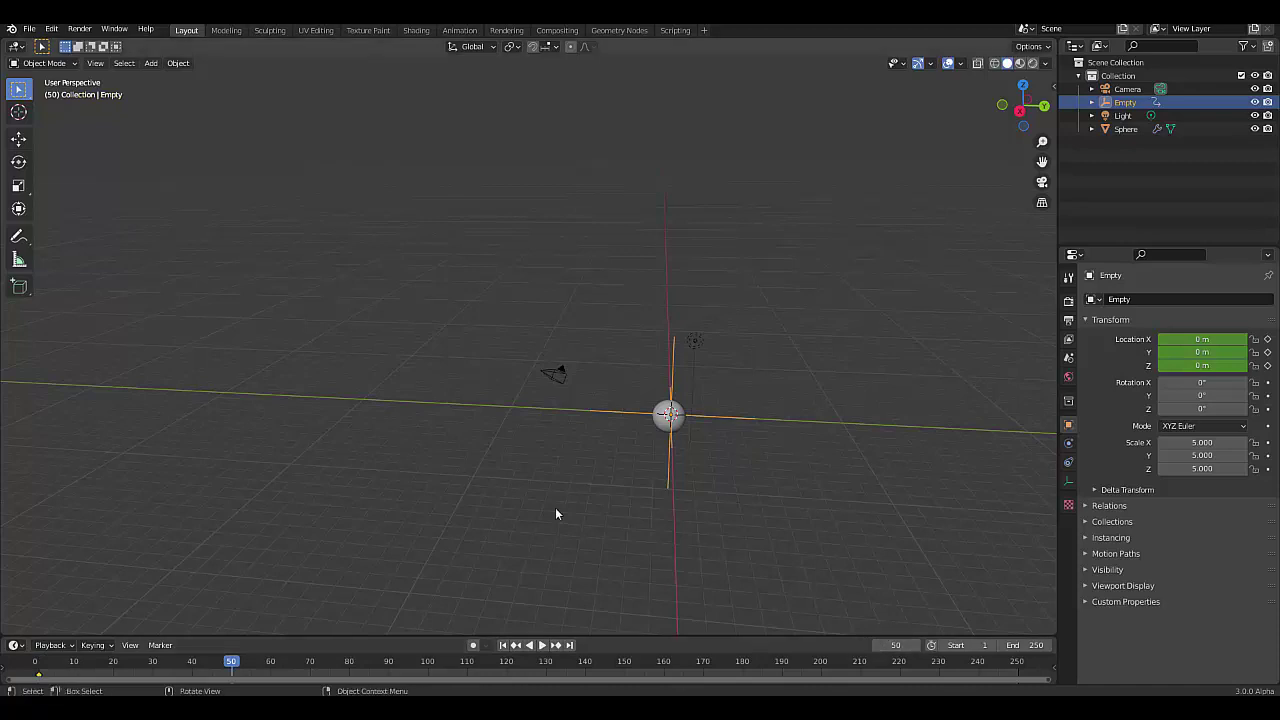
{"action": "key", "text": "g"}
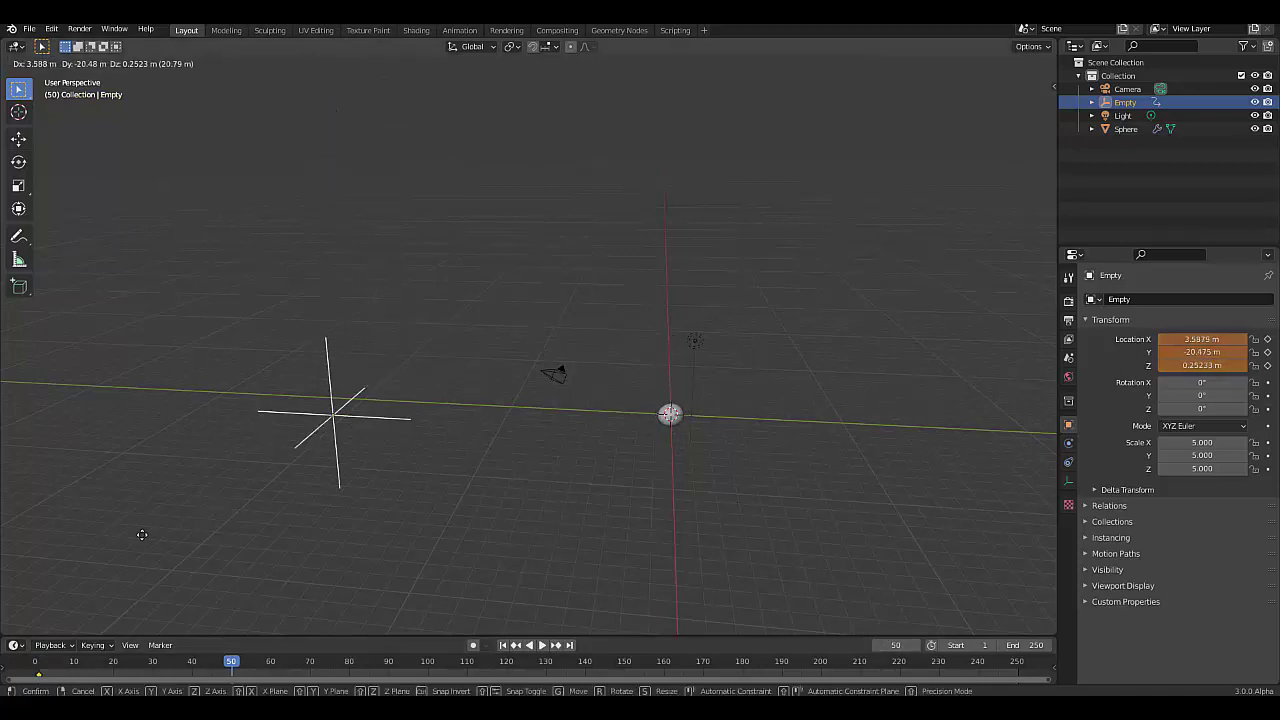
{"action": "left_click", "coordinate": [207, 558]}
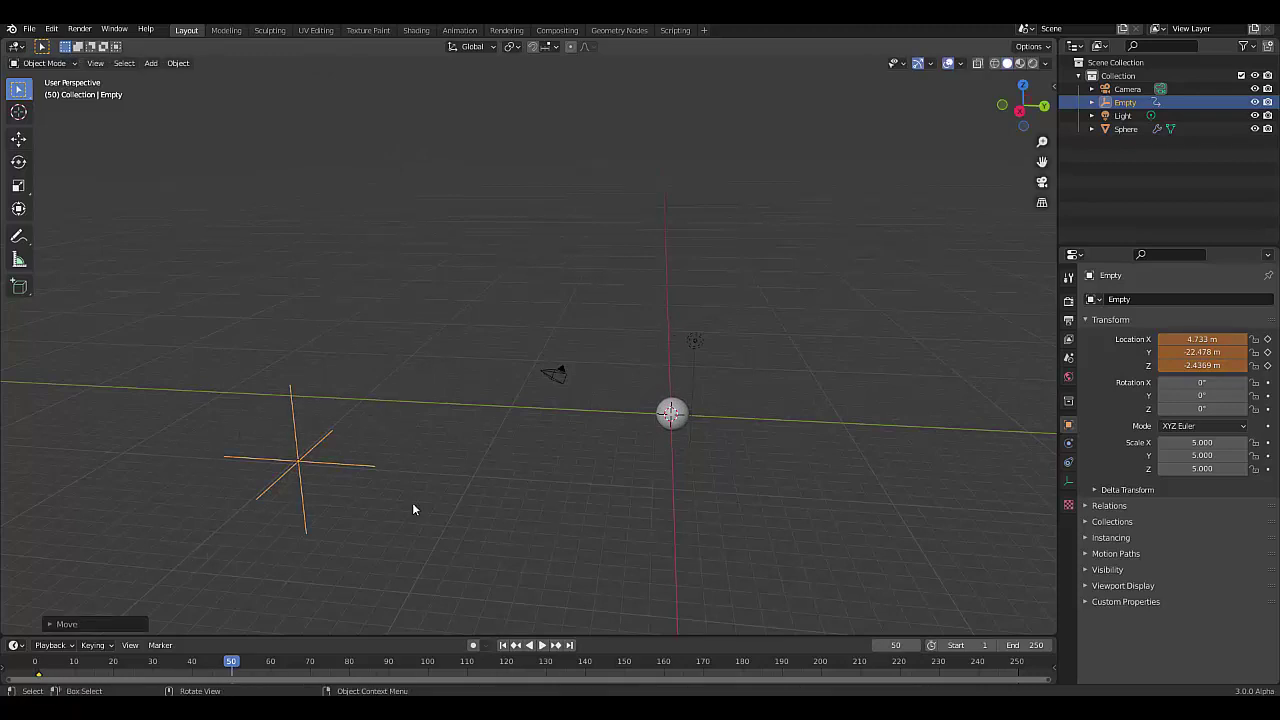
{"action": "key", "text": "i"}
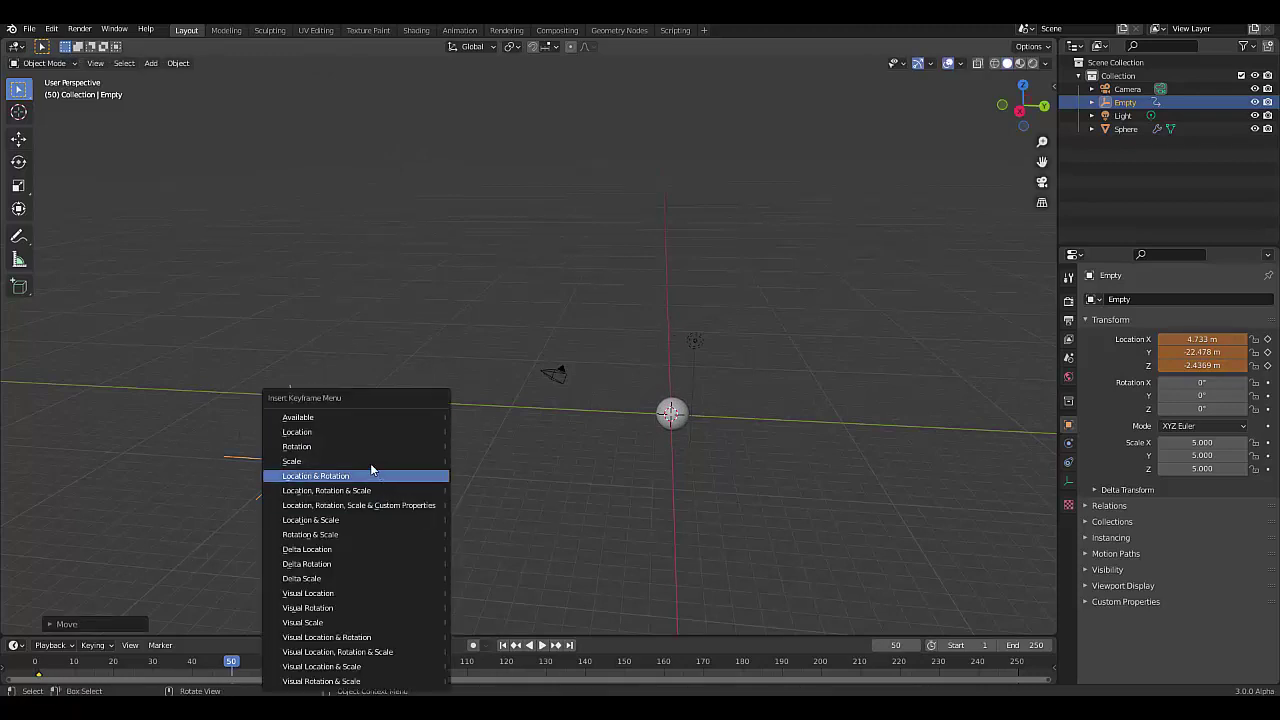
{"action": "left_click", "coordinate": [344, 430]}
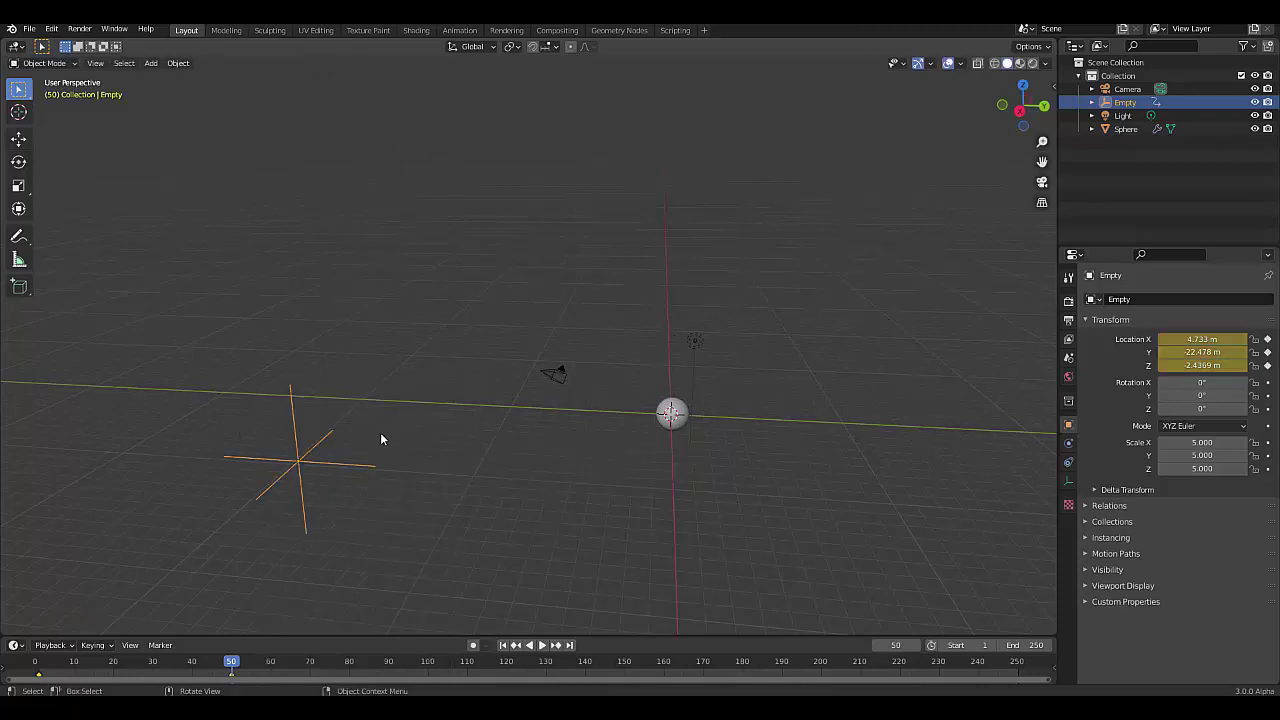
{"action": "left_click", "coordinate": [502, 645]}
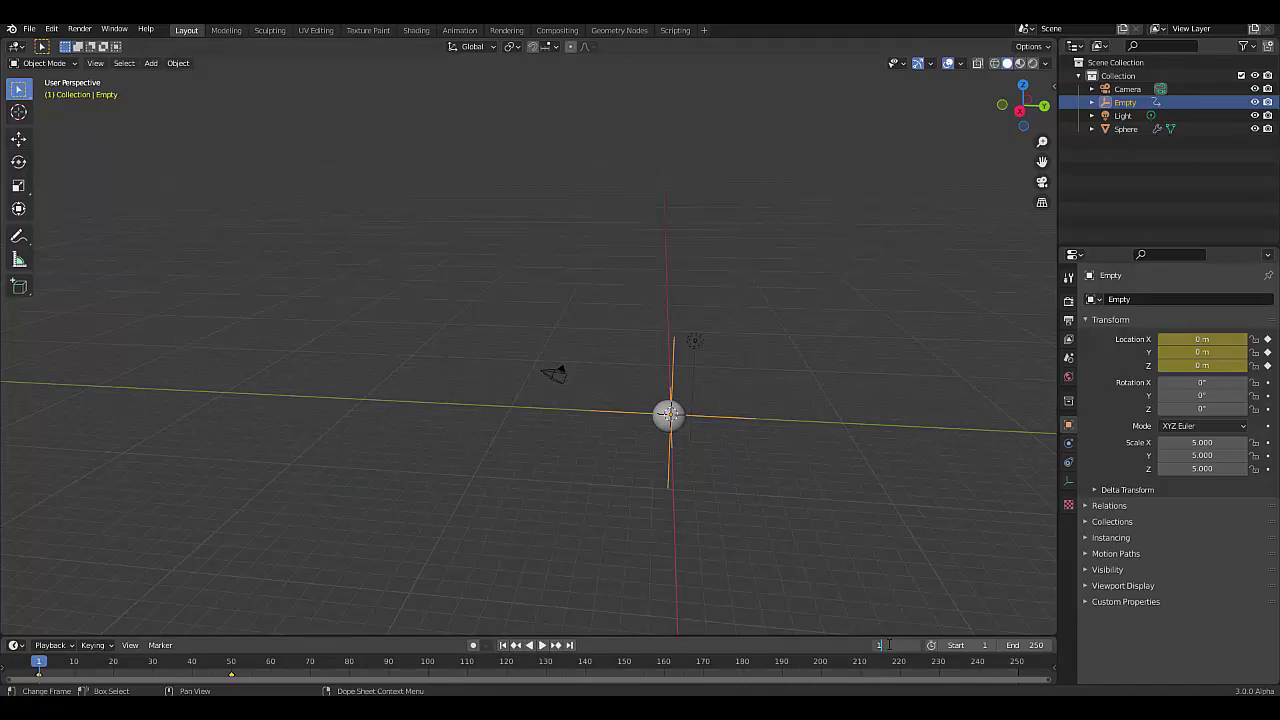
At frame 101, reset the empty's location to 0 m on X, Y and Z and insert a Location keyframe.
{"action": "key", "text": "Return"}
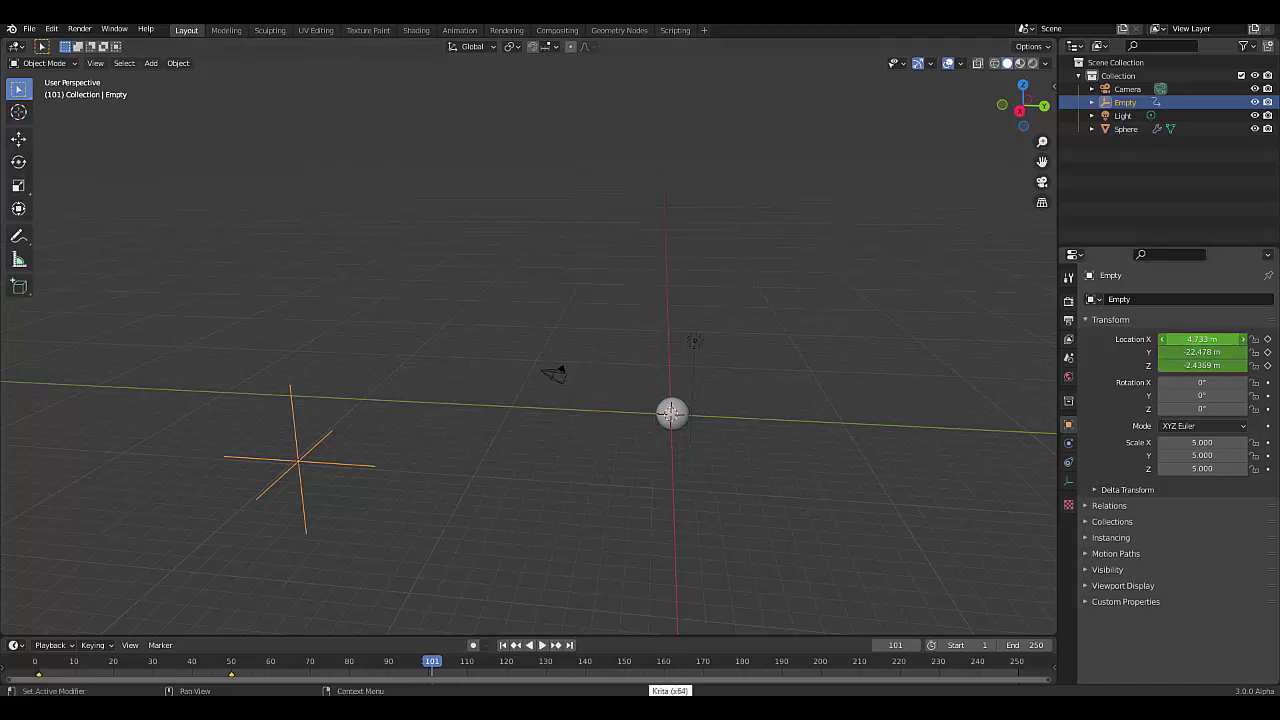
{"action": "left_click", "coordinate": [1192, 340]}
{"action": "type", "text": "0"}
{"action": "key", "text": "Return"}
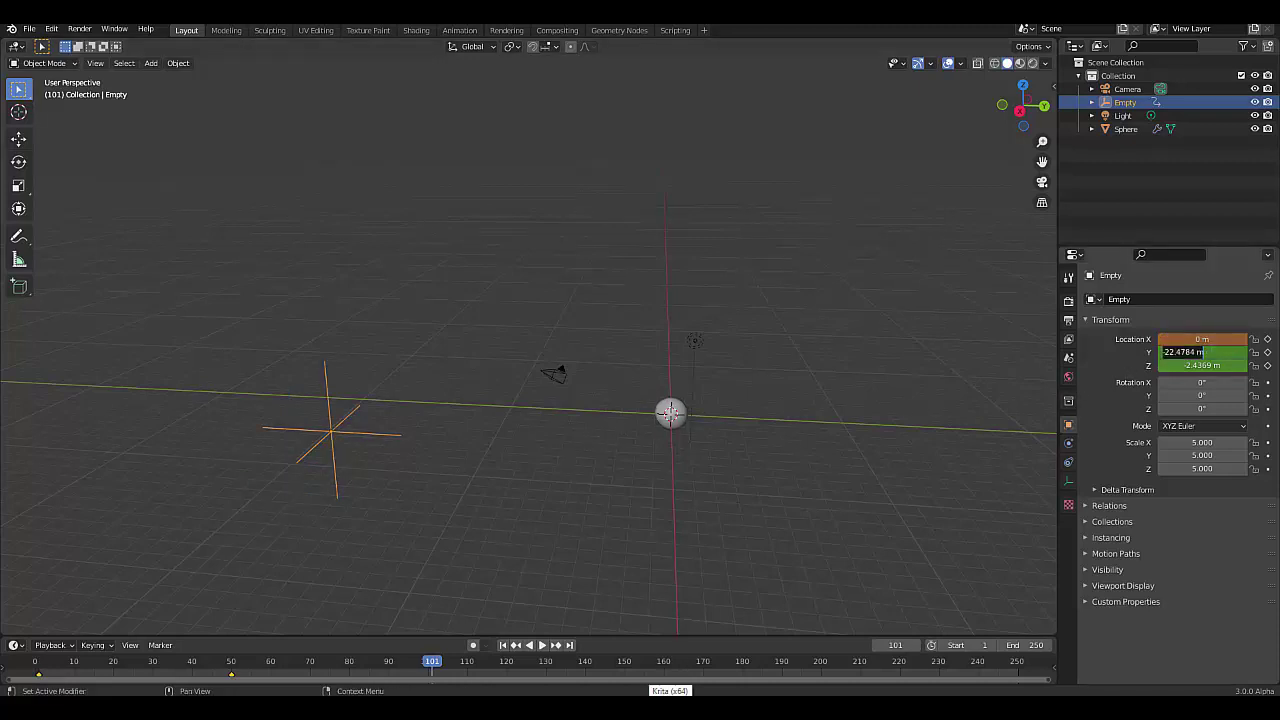
{"action": "type", "text": "0"}
{"action": "key", "text": "Return"}
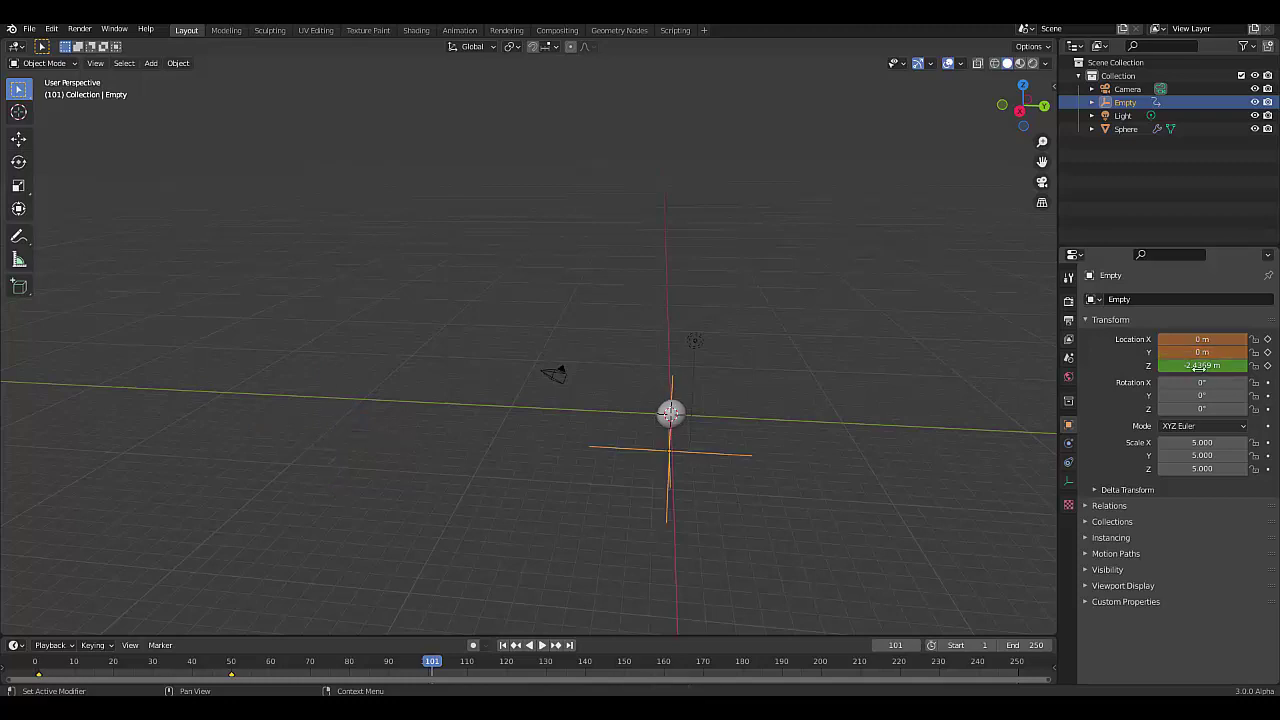
{"action": "key", "text": "Return"}
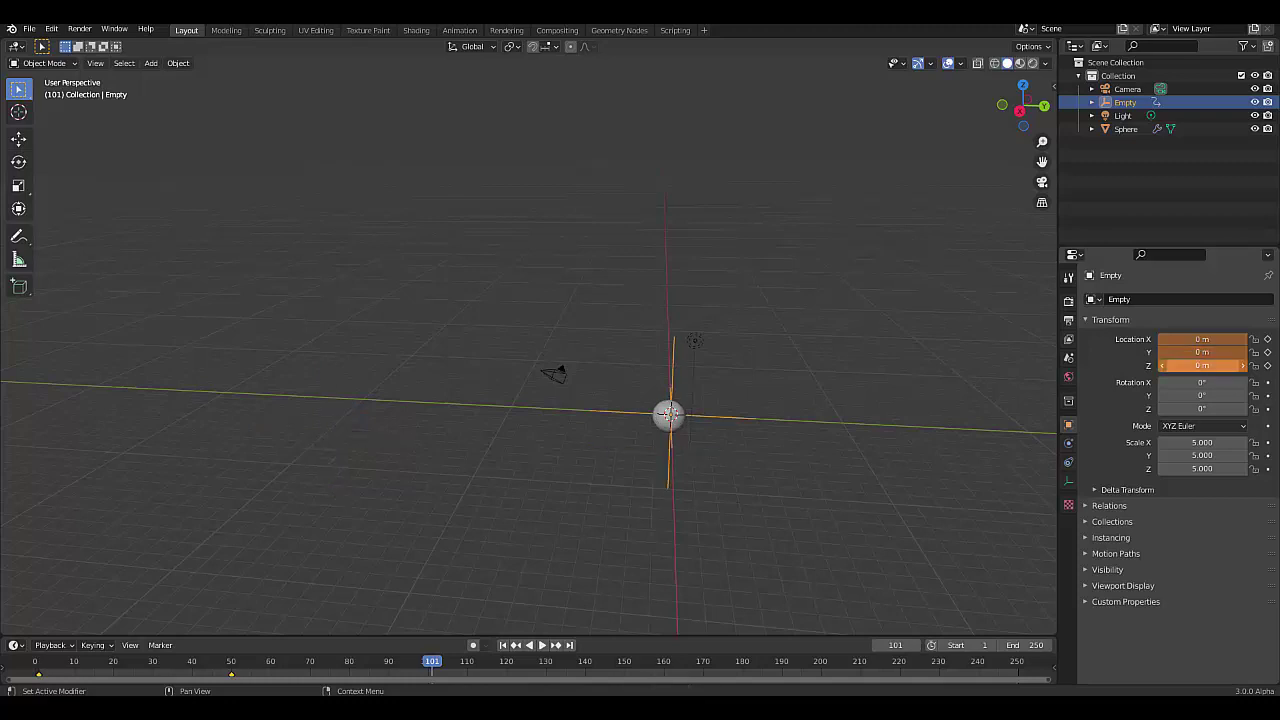
{"action": "key", "text": "i"}
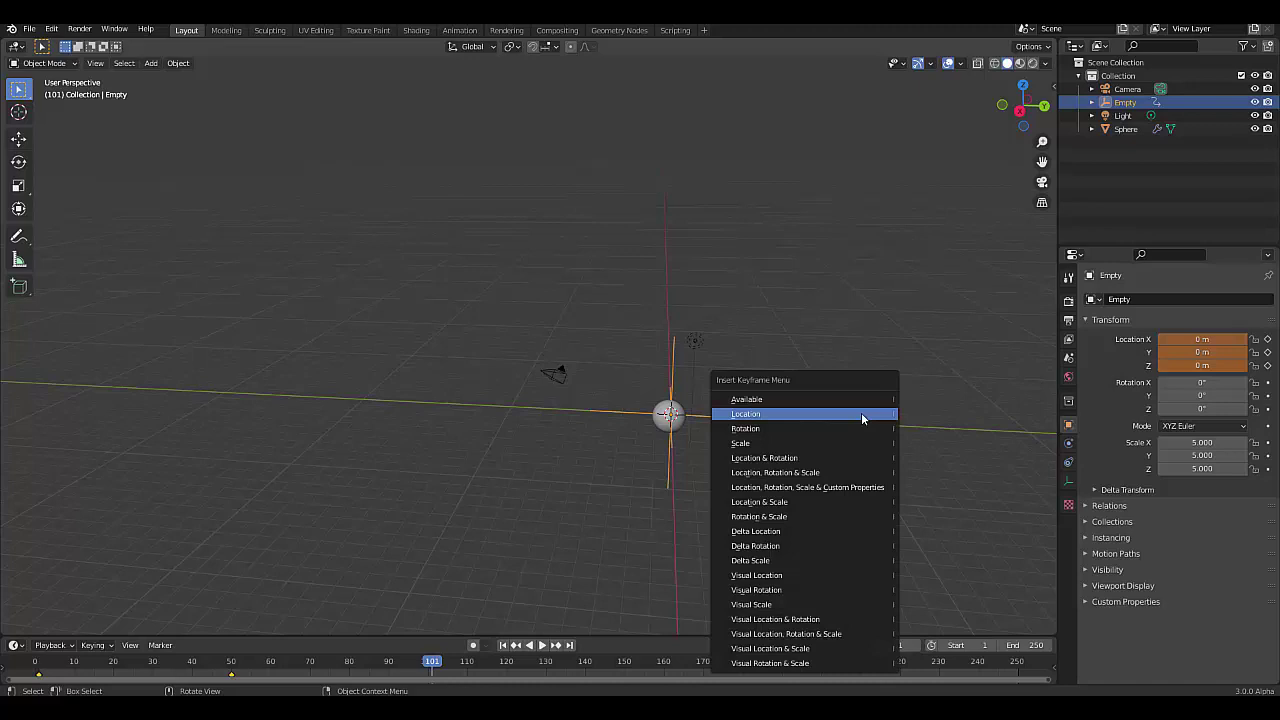
{"action": "left_click", "coordinate": [861, 414]}
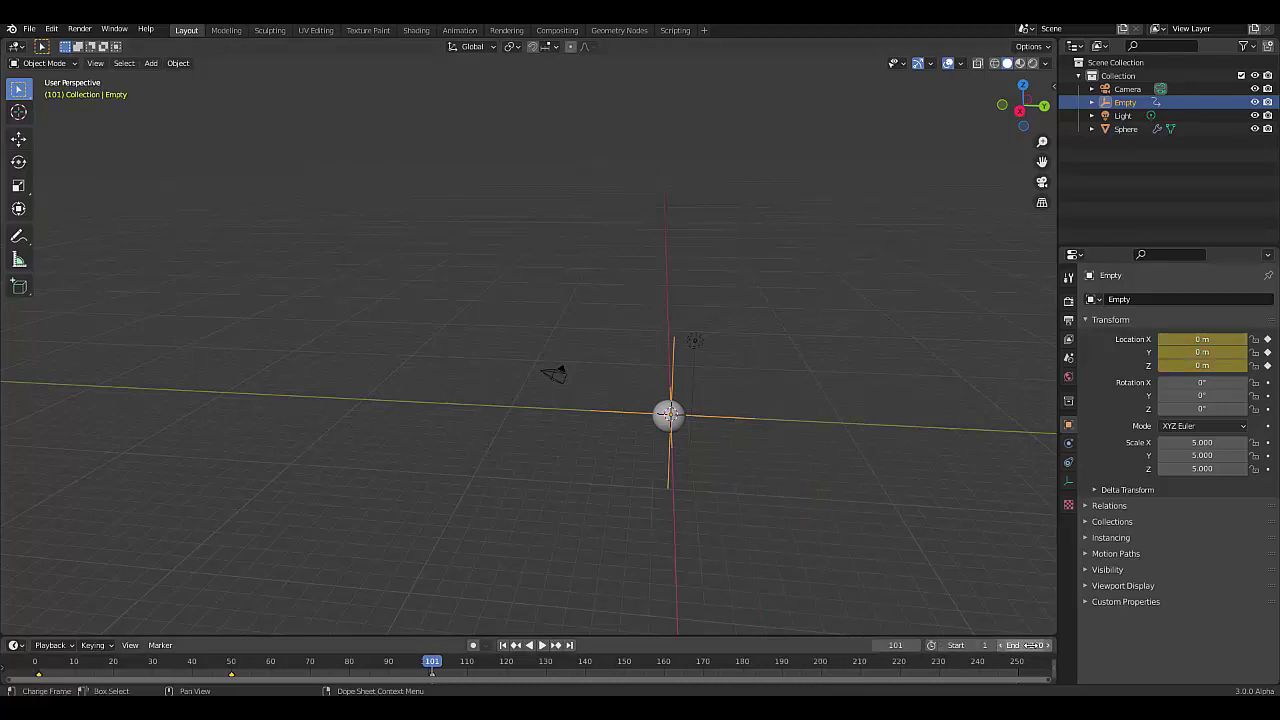
Set the animation's end frame to 100 and play it back with a close view of the sphere.
{"action": "key", "text": "Return"}
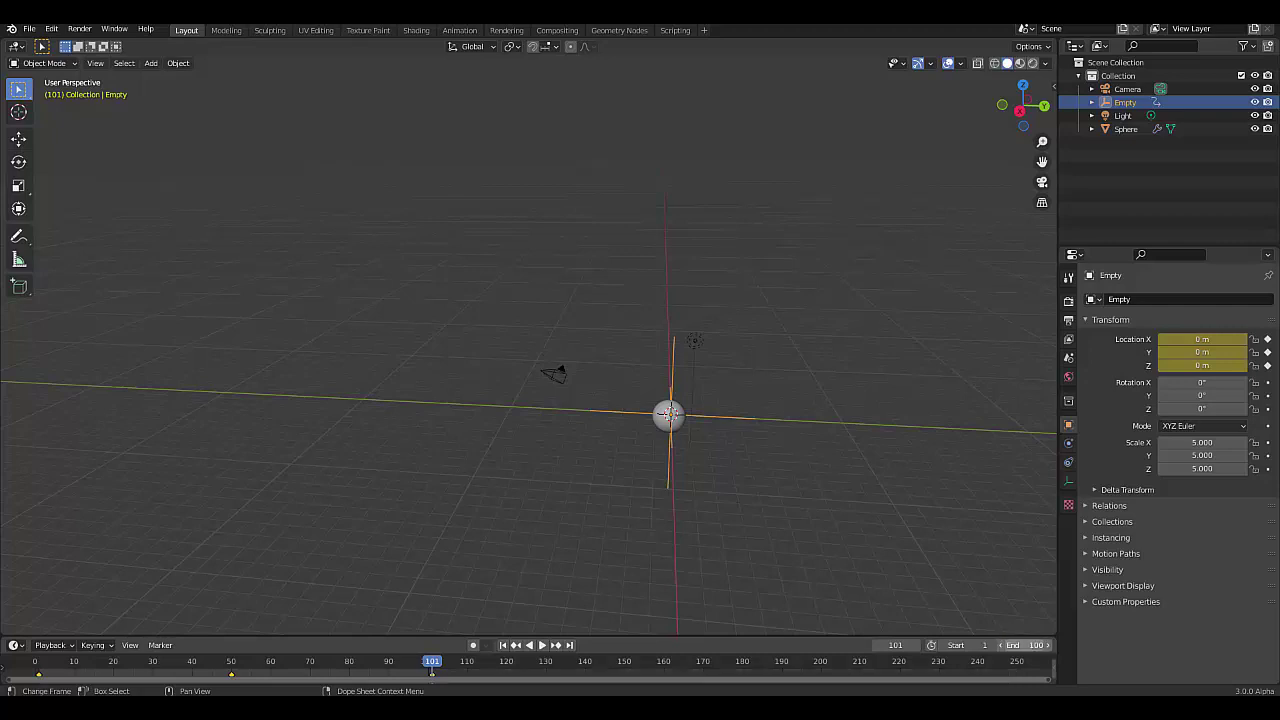
{"action": "key", "text": "space"}
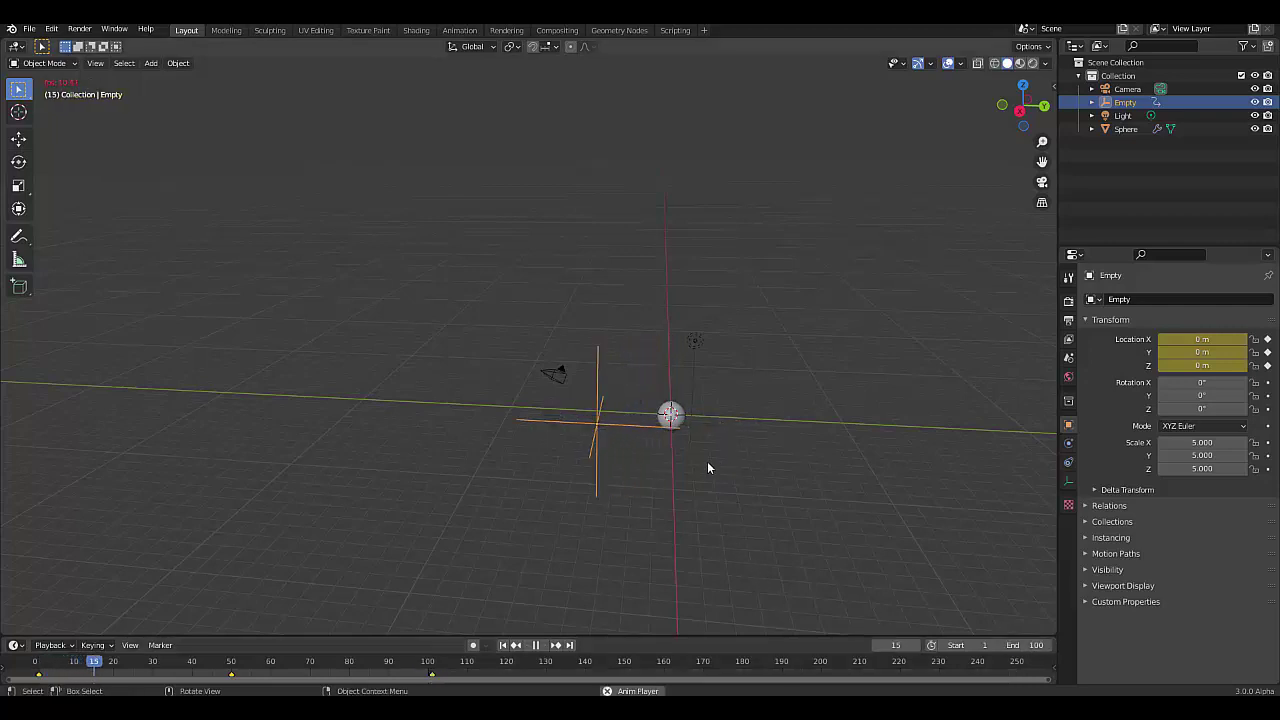
{"action": "middle_click_drag", "start_coordinate": [707, 461], "coordinate": [568, 335], "text": "ctrl"}
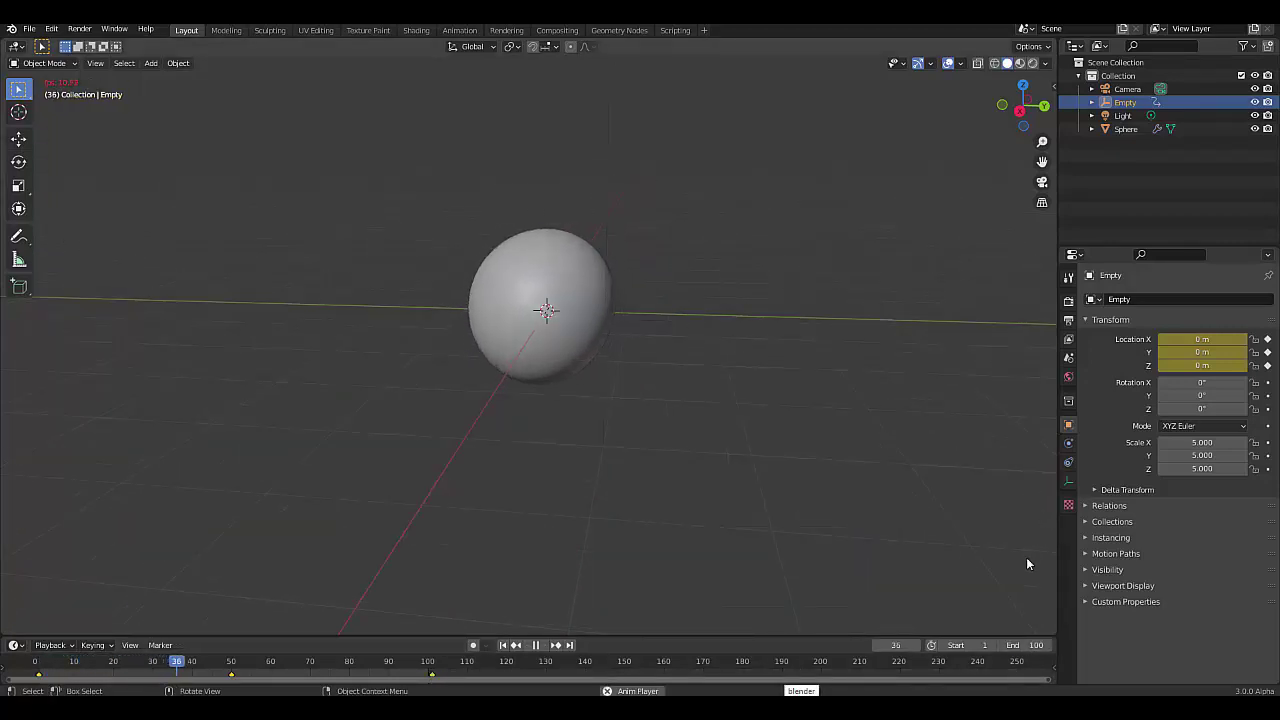
Select the sphere and set its Clouds displacement texture's noise basis to Blender Original.
{"action": "left_click", "coordinate": [535, 300]}
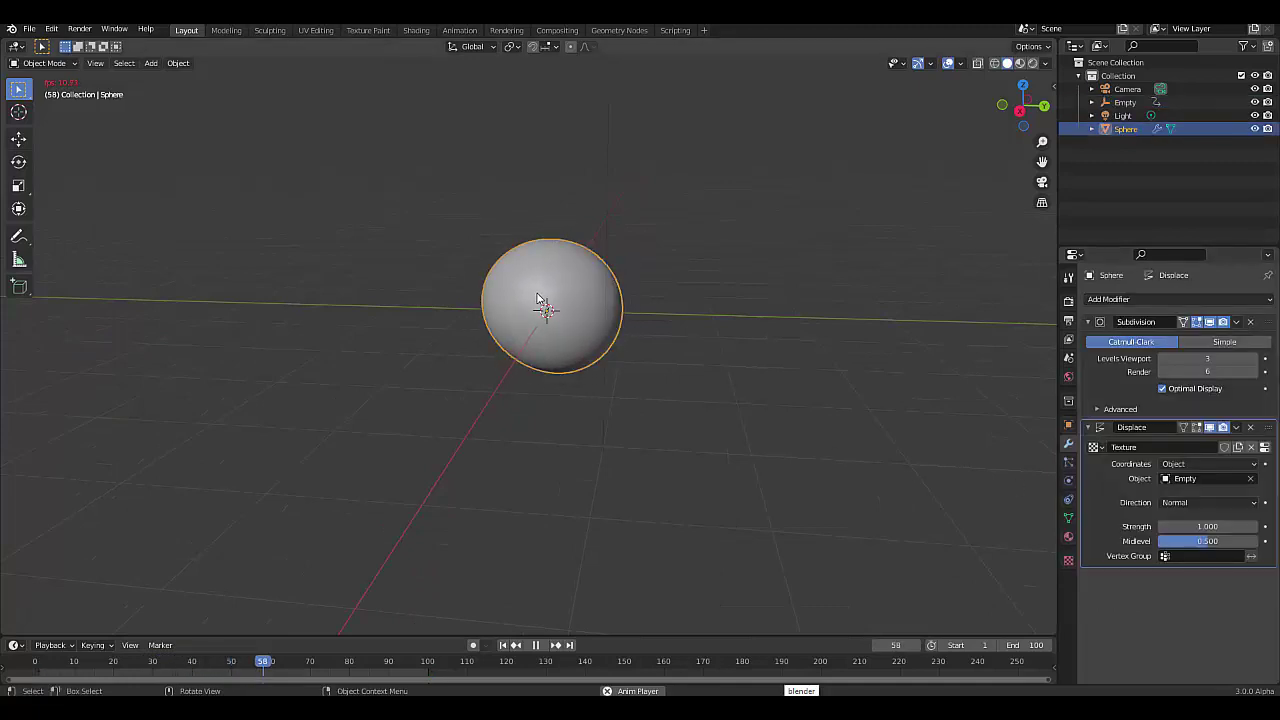
{"action": "left_click", "coordinate": [1067, 562]}
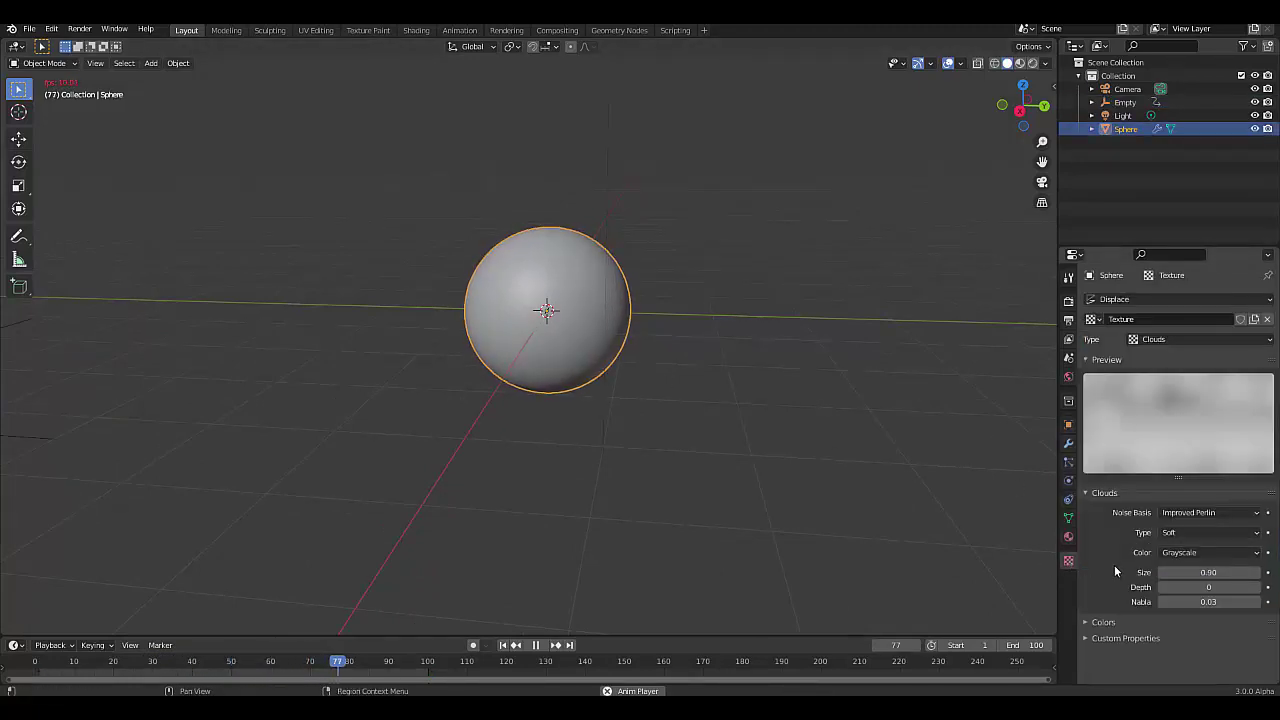
{"action": "left_click", "coordinate": [1201, 517]}
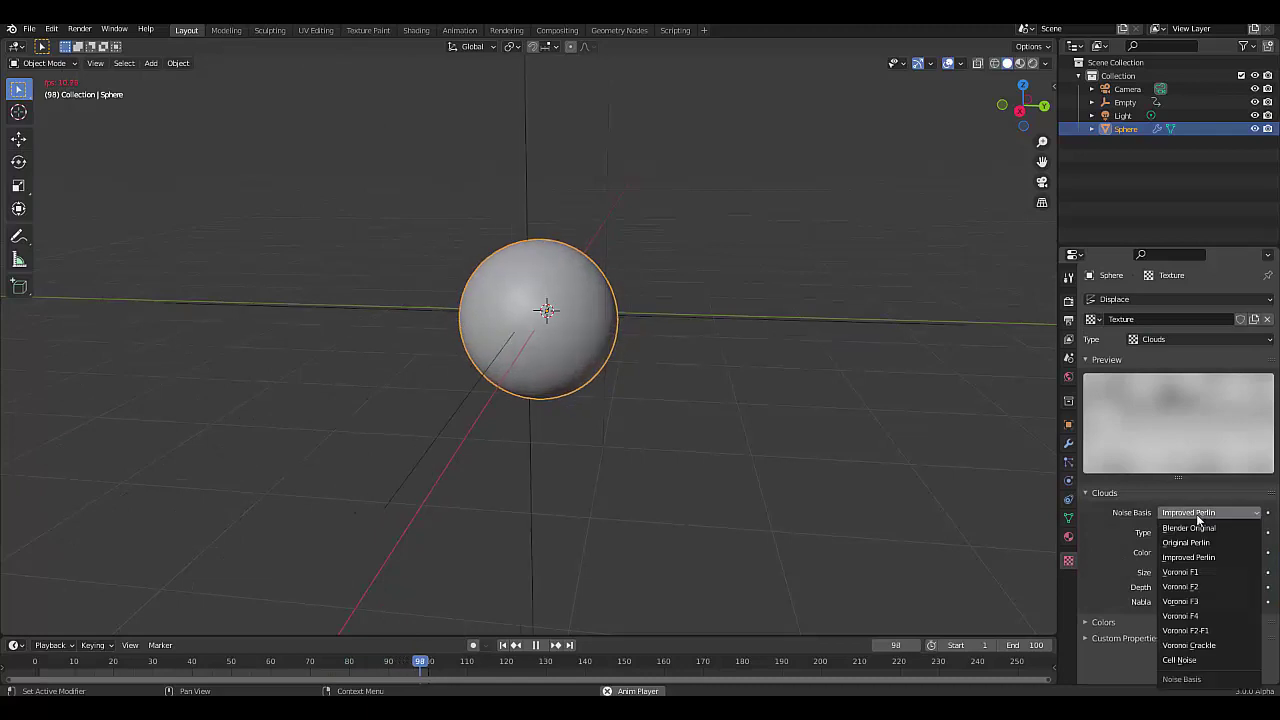
{"action": "left_click", "coordinate": [1203, 526]}
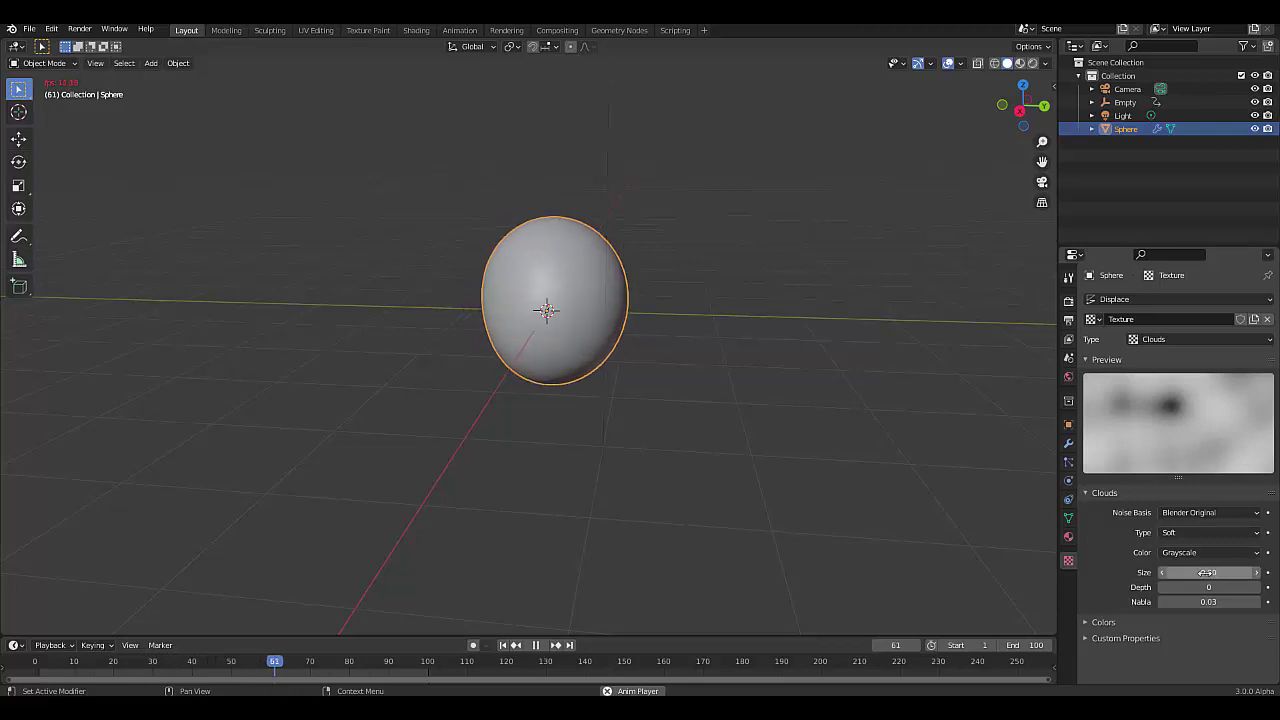
Try the Hard noise type on the Clouds texture, reduce its size to 0.15, and restore the Soft type.
{"action": "left_click", "coordinate": [1178, 533]}
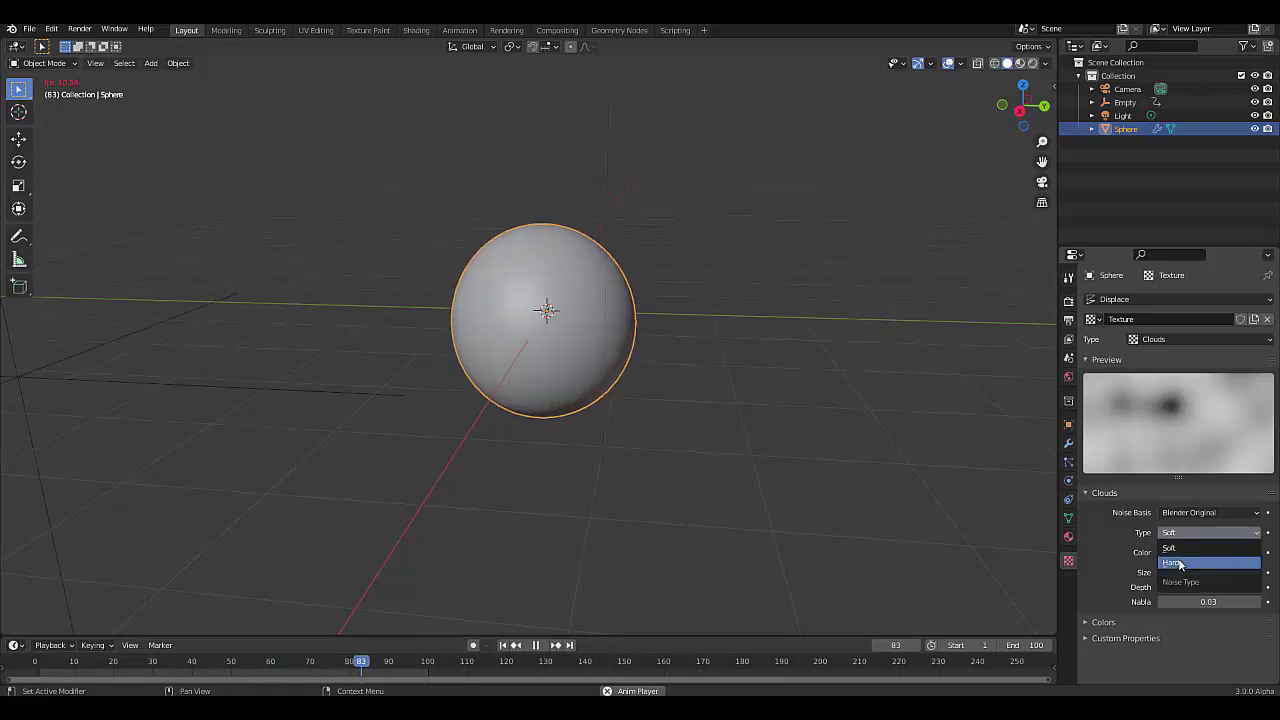
{"action": "left_click", "coordinate": [1174, 562]}
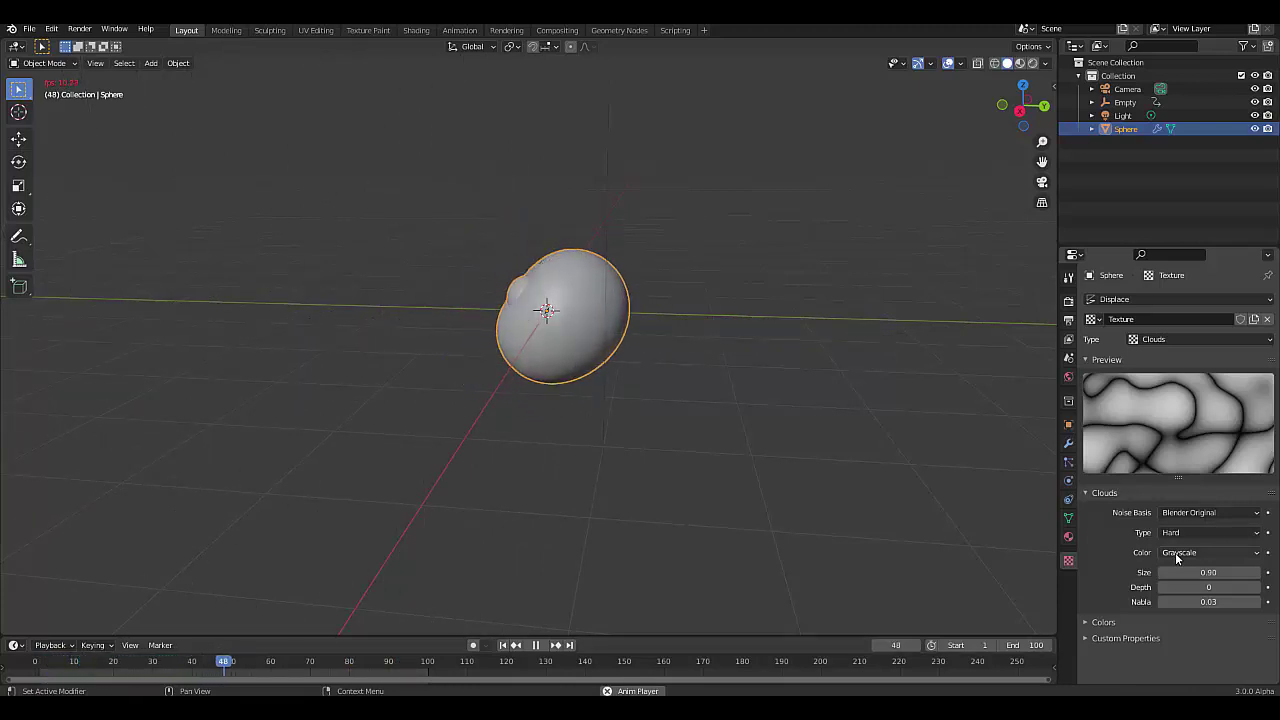
{"action": "left_click_drag", "start_coordinate": [1210, 572], "coordinate": [1116, 572]}
{"action": "left_click", "coordinate": [1196, 527]}
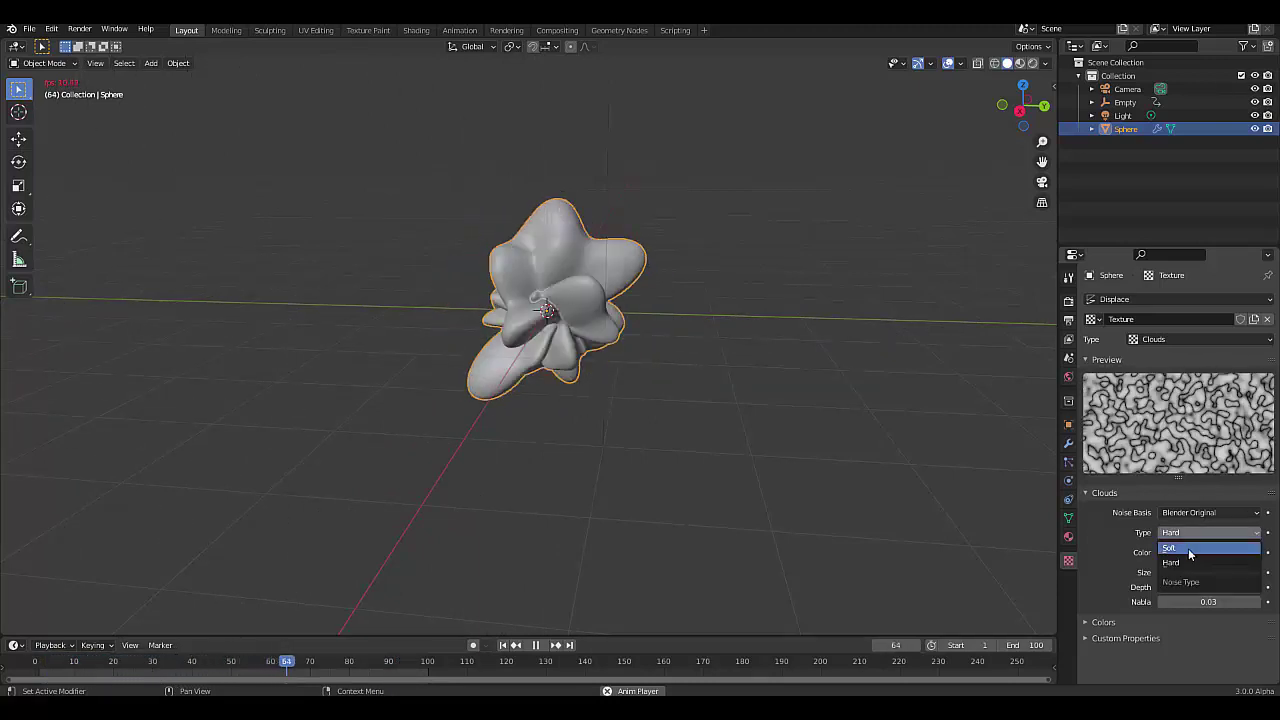
{"action": "left_click", "coordinate": [1189, 549]}
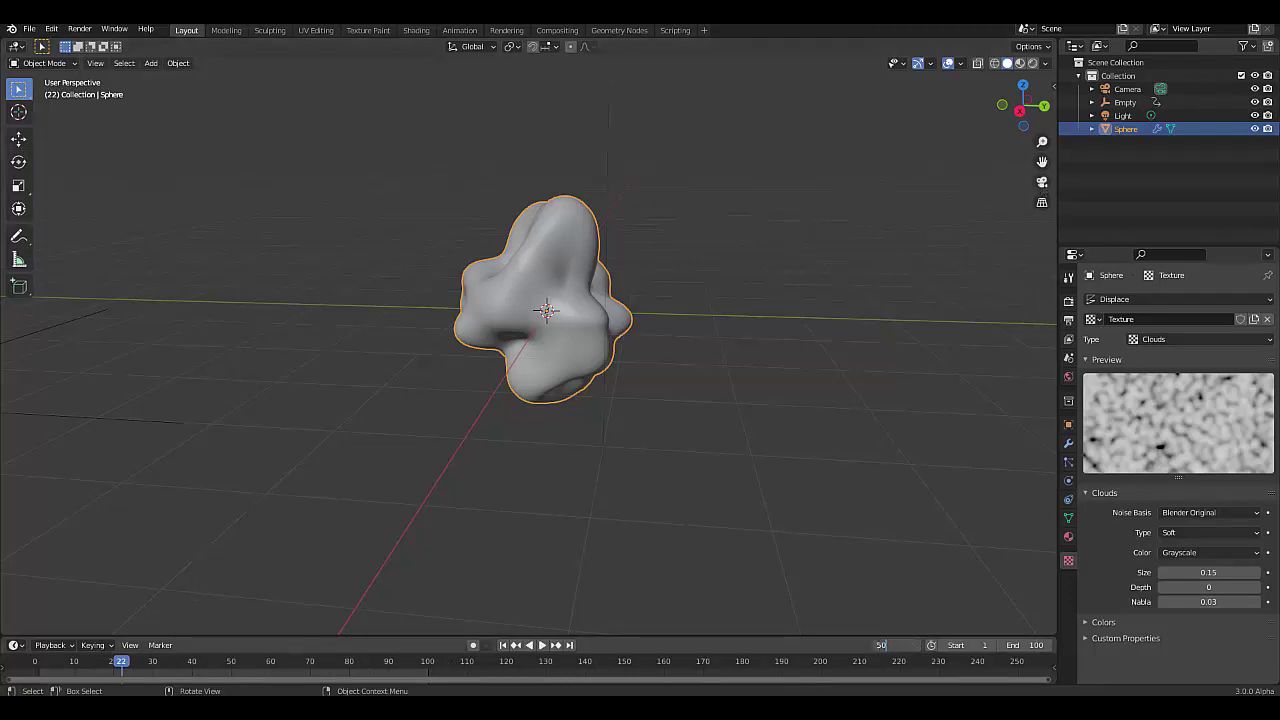
Go to frame 50, select the empty and move it freely to about X -0.44 m, Y -4.54 m, Z 4.28 m.
{"action": "key", "text": "Return"}
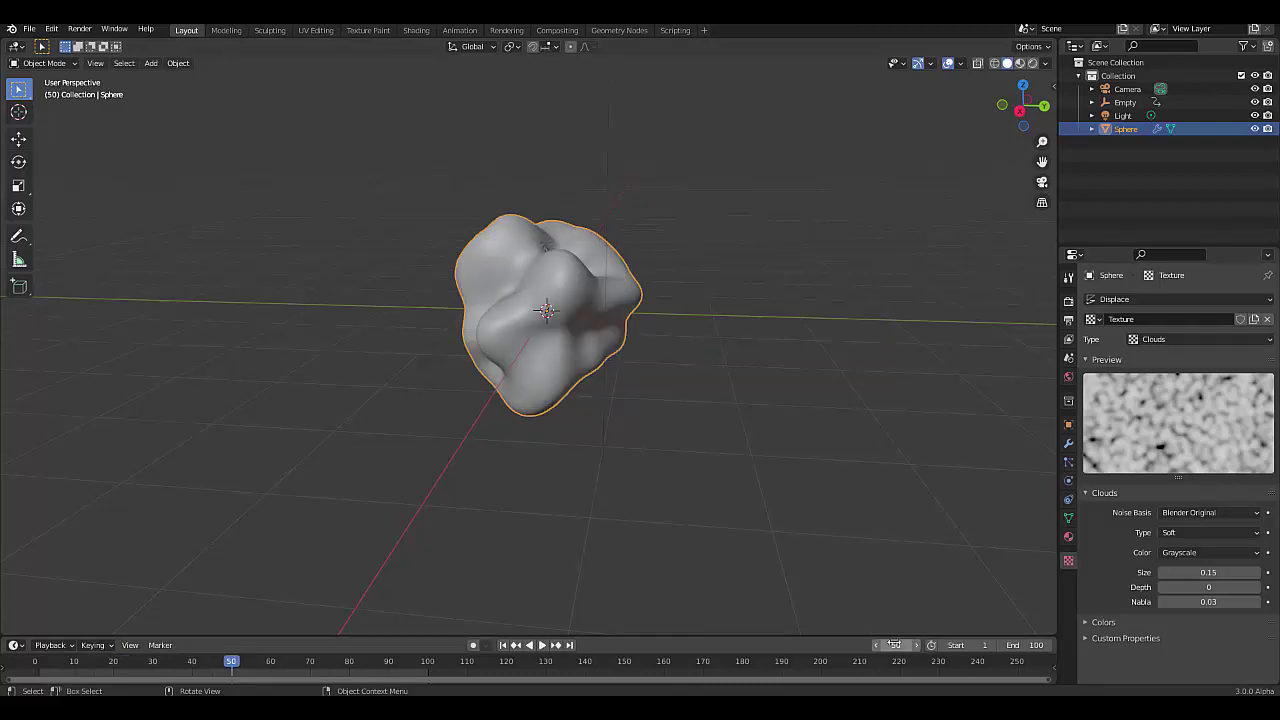
{"action": "left_click", "coordinate": [1122, 103]}
{"action": "scroll", "coordinate": [612, 439], "scroll_direction": "down", "scroll_amount": 8}
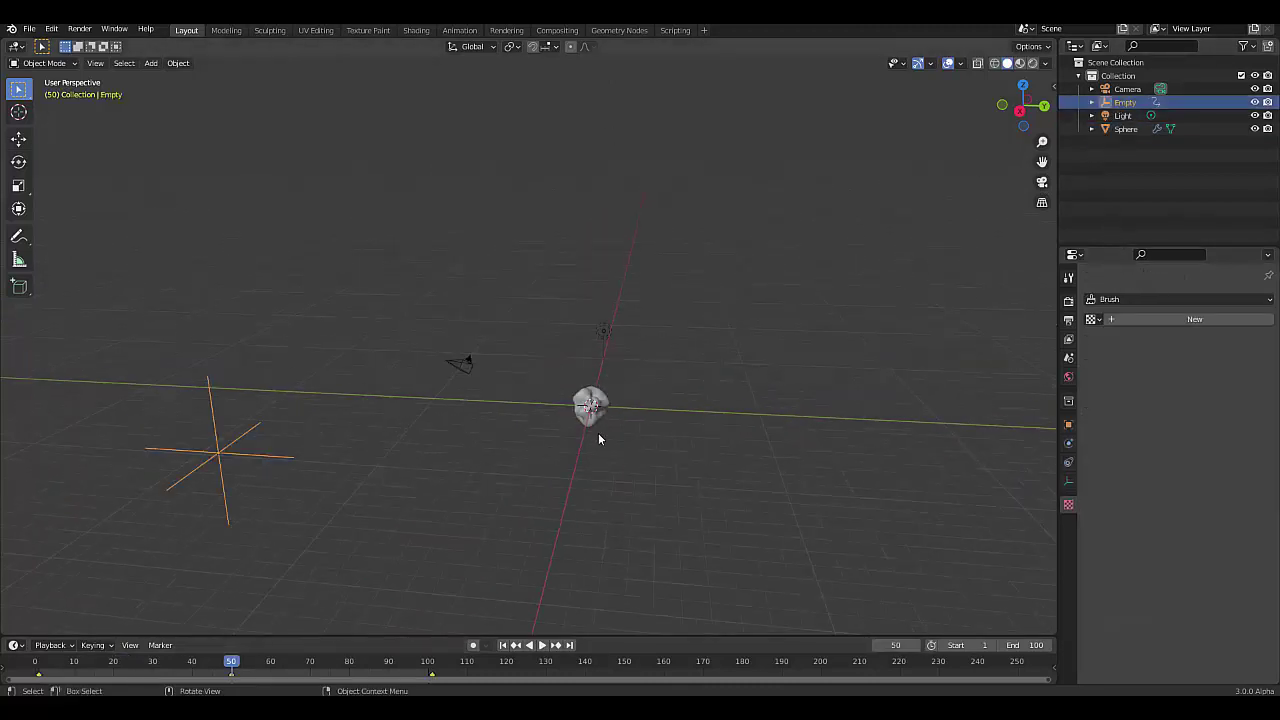
{"action": "scroll", "coordinate": [512, 448], "scroll_direction": "up", "scroll_amount": 1}
{"action": "scroll", "coordinate": [530, 448], "scroll_direction": "up", "scroll_amount": 2}
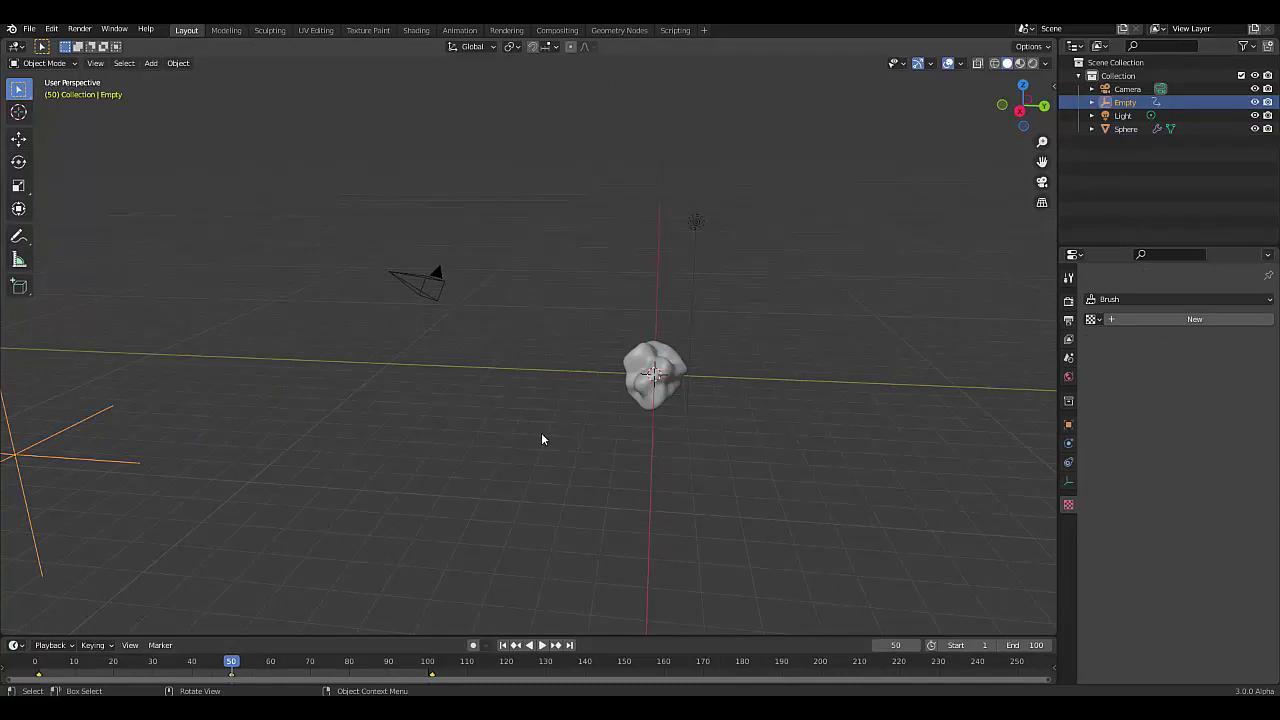
{"action": "key", "text": "g"}
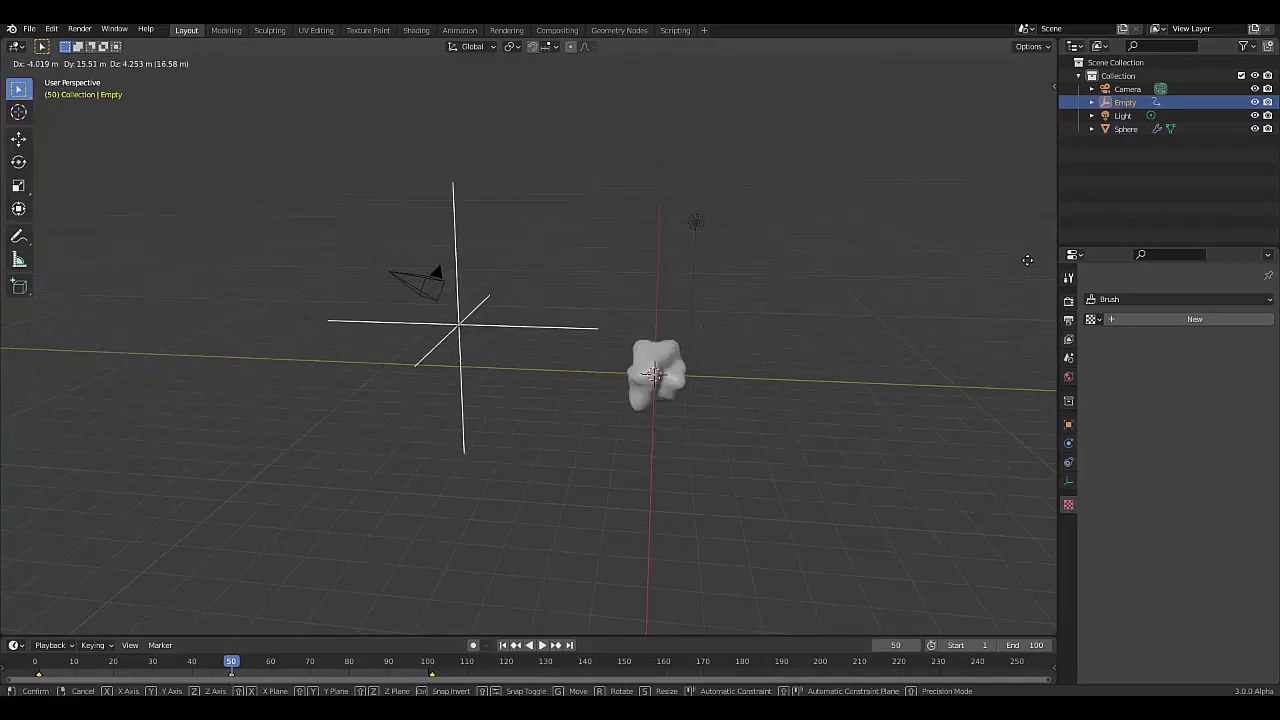
{"action": "left_click", "coordinate": [6, 232]}
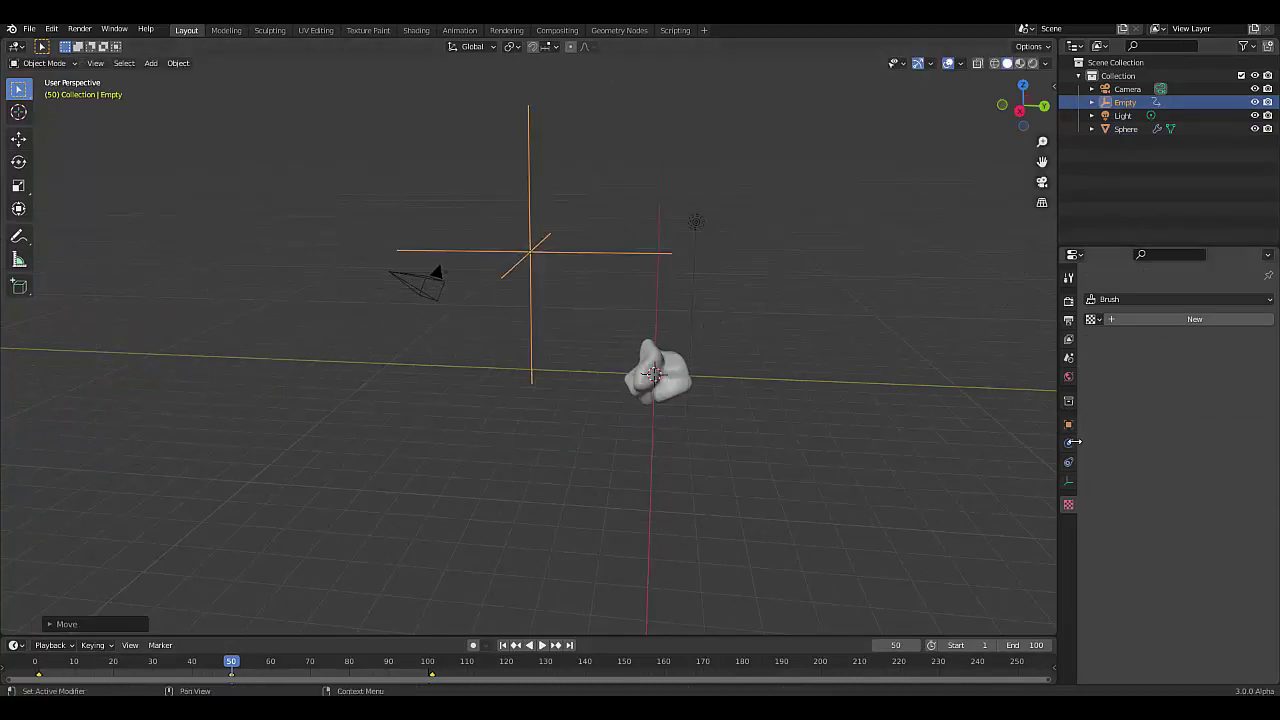
Set the empty's location to X 1 m, Y 2 m, Z 1 m and update its Location keyframe at frame 50.
{"action": "key", "text": "n"}
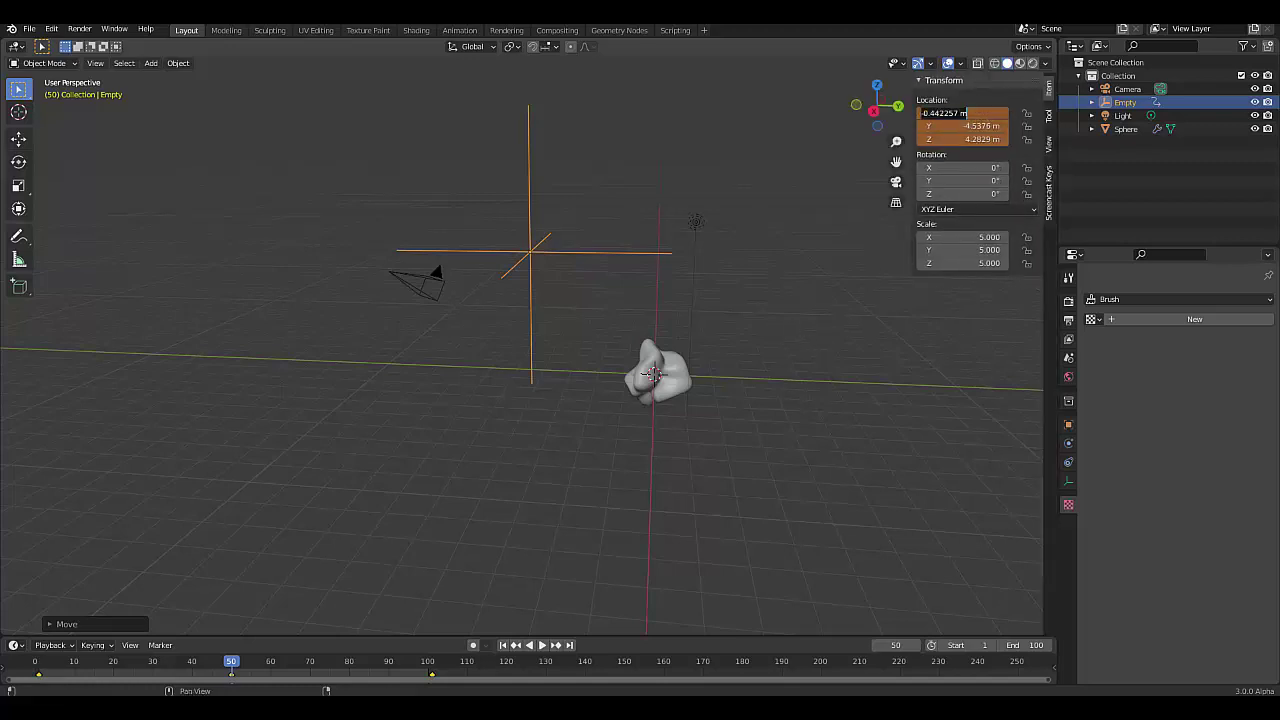
{"action": "key", "text": "Return"}
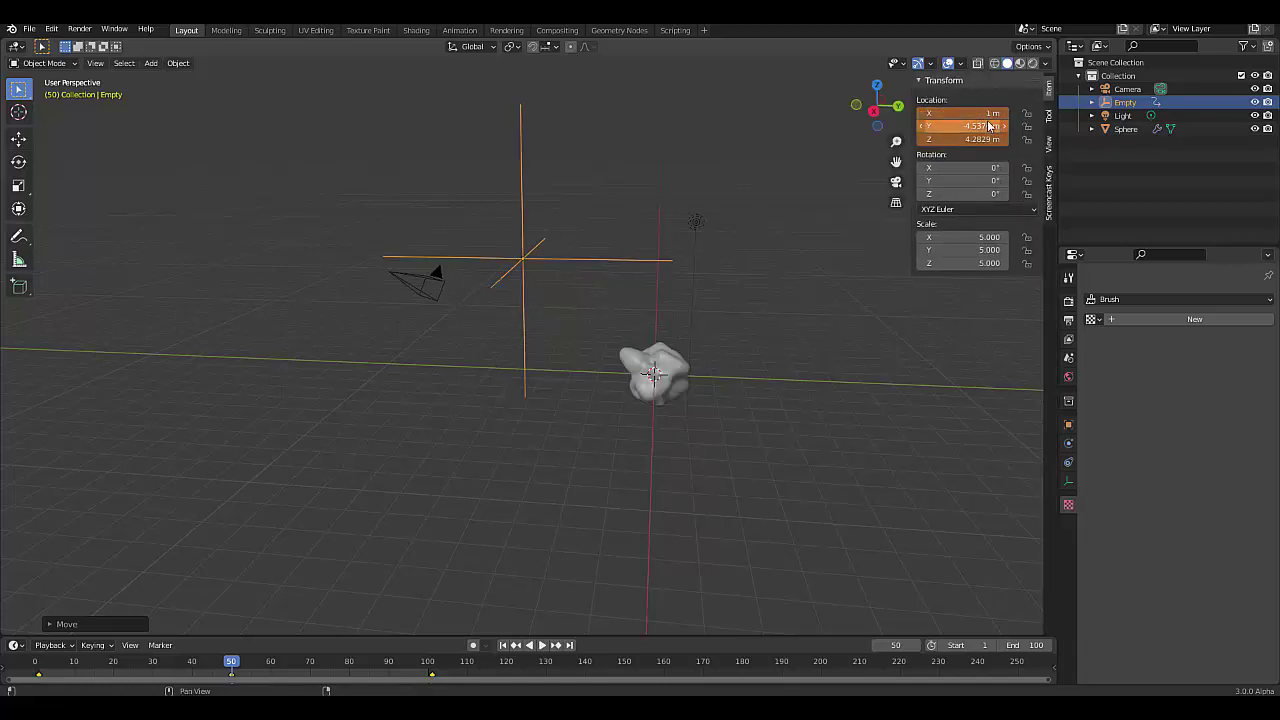
{"action": "type", "text": "2"}
{"action": "key", "text": "Return"}
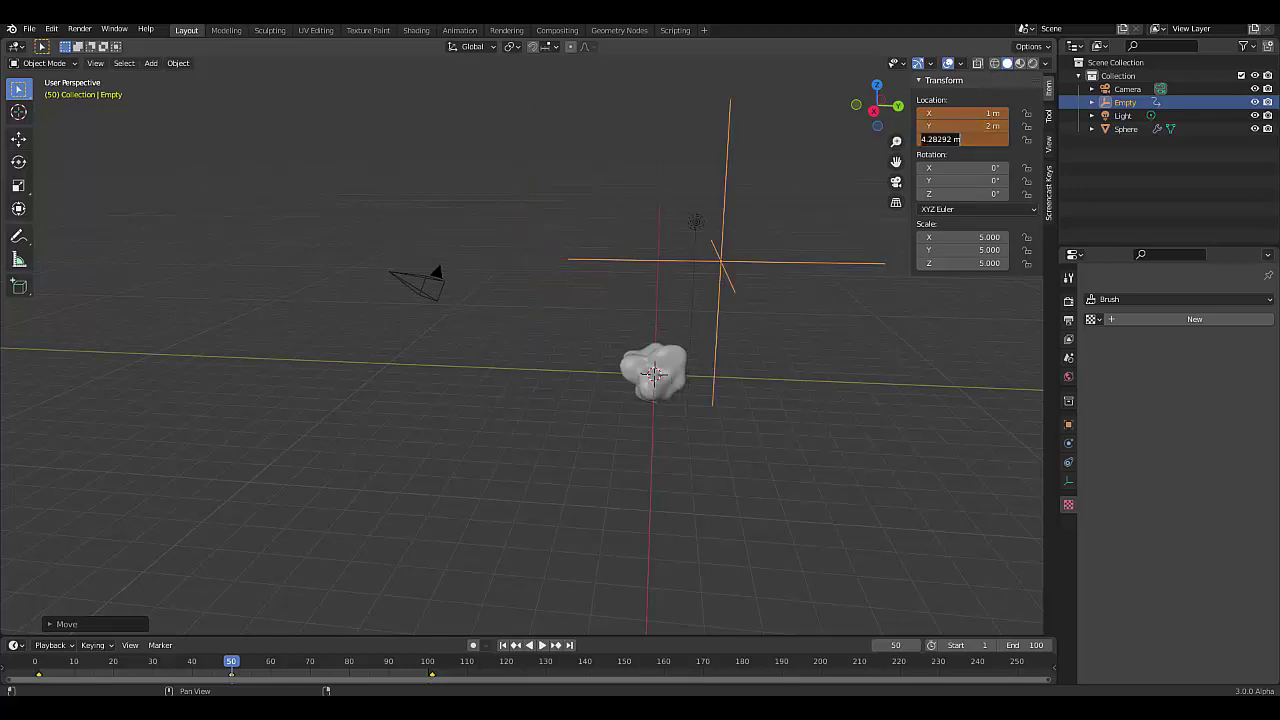
{"action": "type", "text": "1"}
{"action": "key", "text": "Return"}
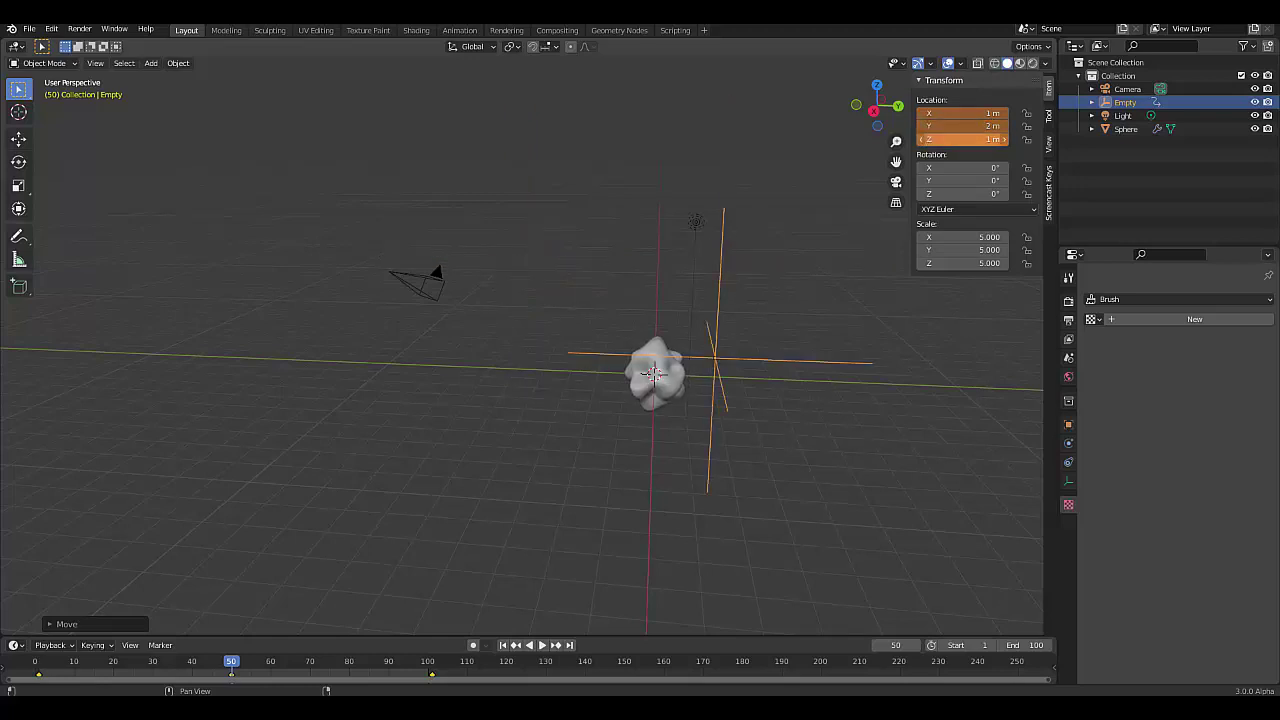
{"action": "key", "text": "i"}
{"action": "left_click", "coordinate": [684, 332]}
Play the animation from the first frame and examine the blob's motion up close.
{"action": "middle_click_drag", "start_coordinate": [723, 370], "coordinate": [605, 500]}
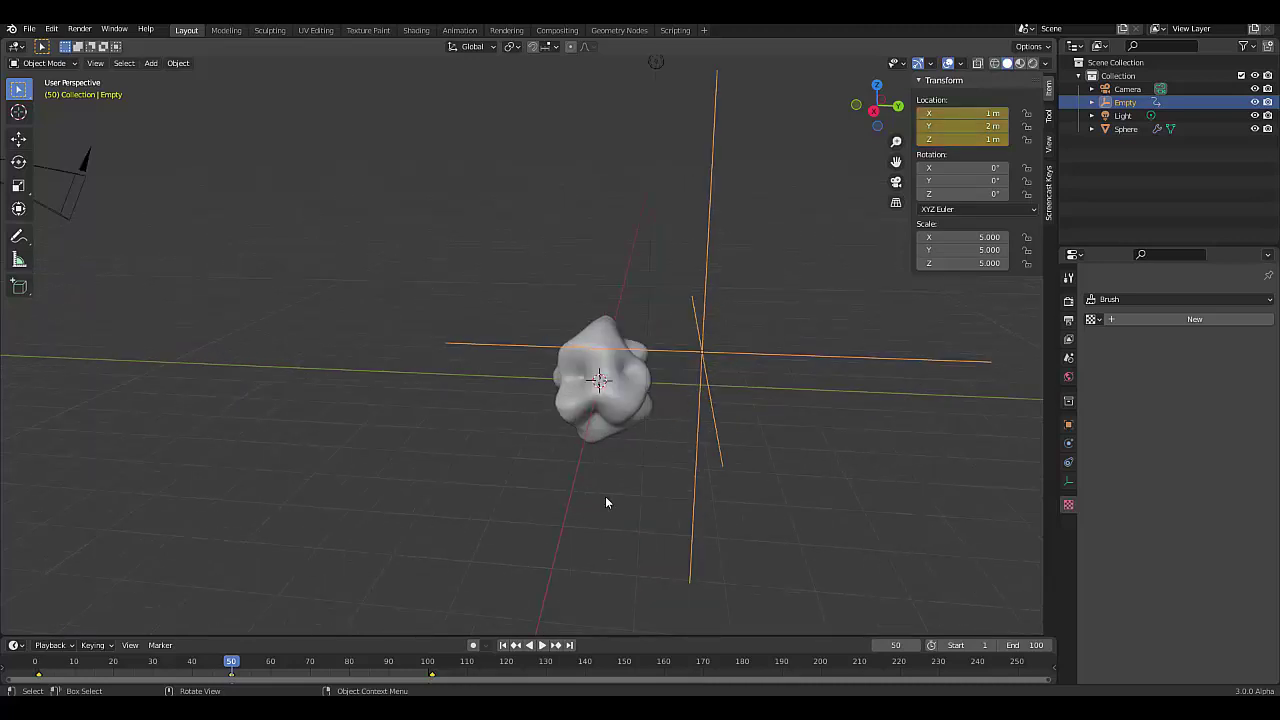
{"action": "left_click", "coordinate": [503, 645]}
{"action": "left_click", "coordinate": [542, 645]}
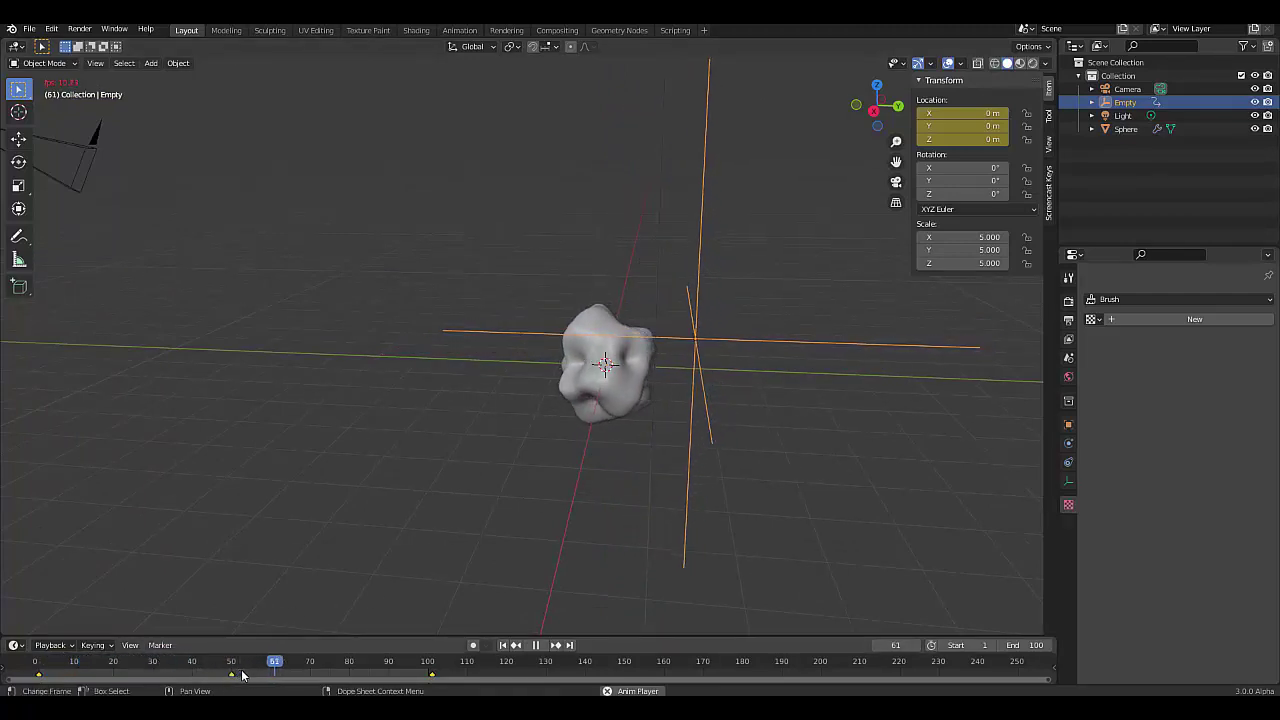
{"action": "scroll", "coordinate": [590, 408], "scroll_direction": "up", "scroll_amount": 5}
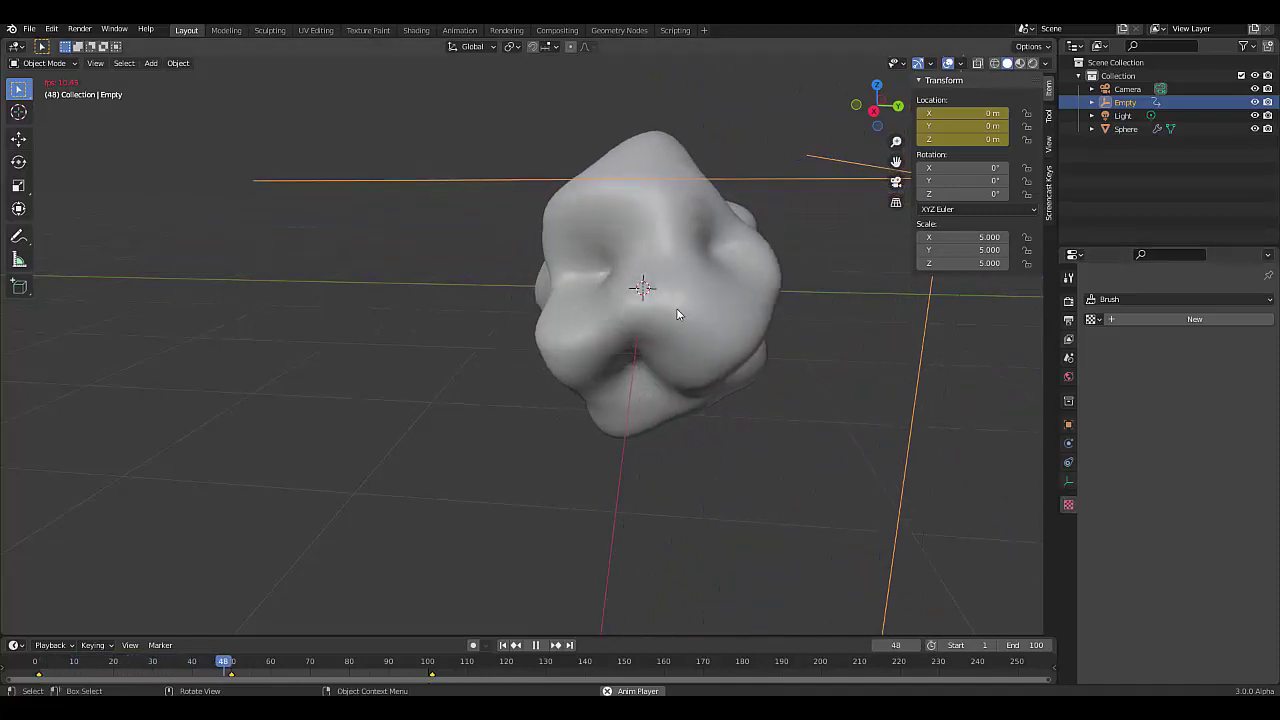
Give the sphere a new material and change its surface shader to Emission.
{"action": "left_click", "coordinate": [712, 340]}
{"action": "left_click", "coordinate": [1068, 537]}
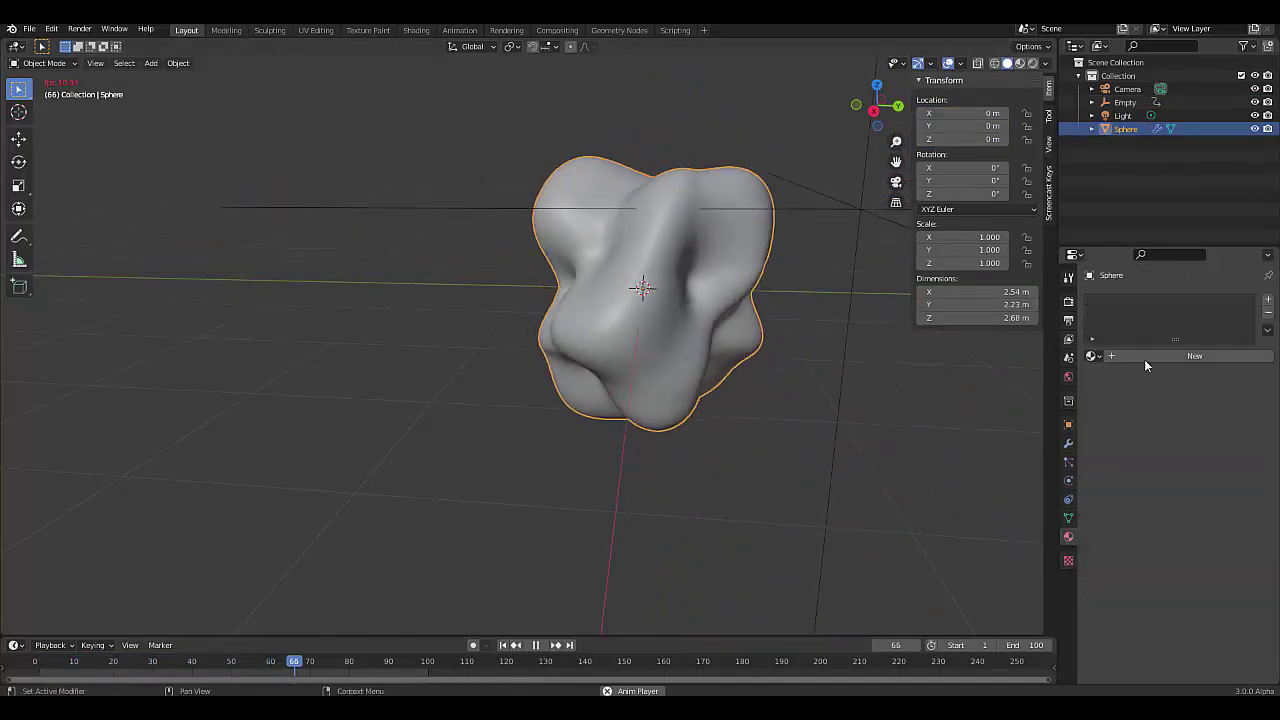
{"action": "left_click", "coordinate": [1145, 354]}
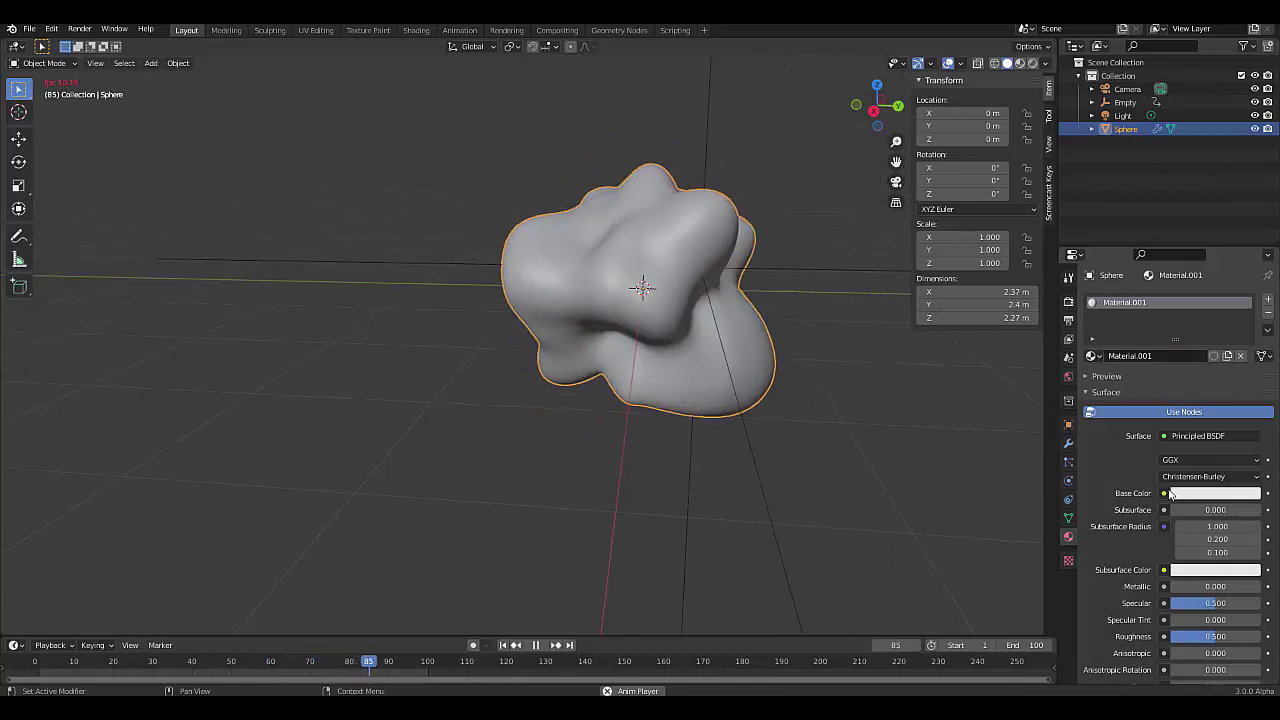
{"action": "left_click", "coordinate": [1176, 438]}
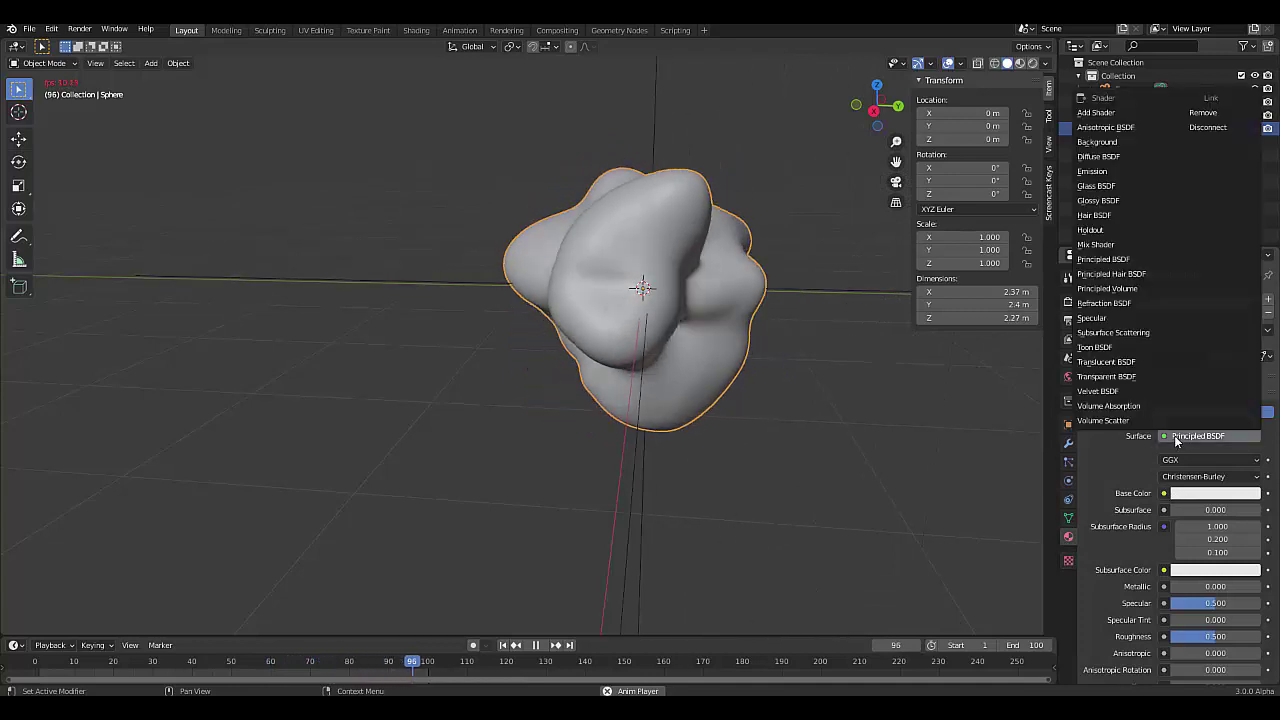
{"action": "left_click", "coordinate": [1100, 172]}
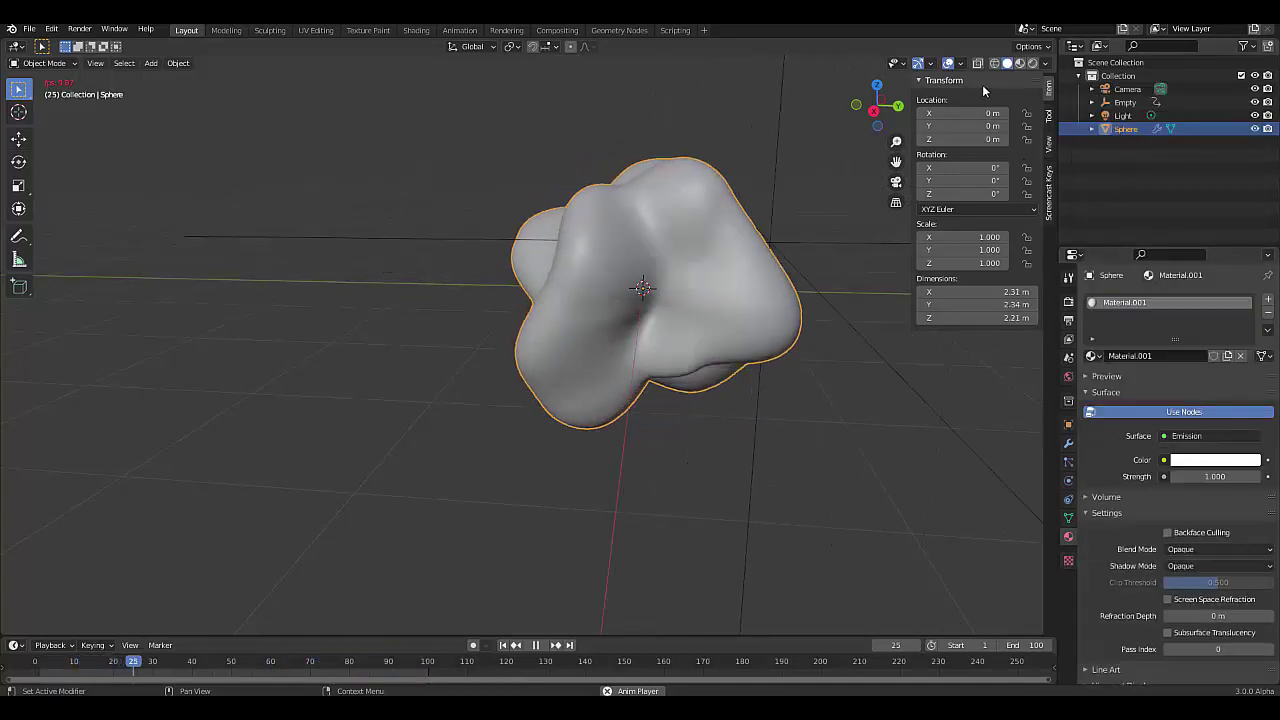
Show the viewport in Rendered shading and set the world background color to black, hex 000000.
{"action": "left_click", "coordinate": [1032, 64]}
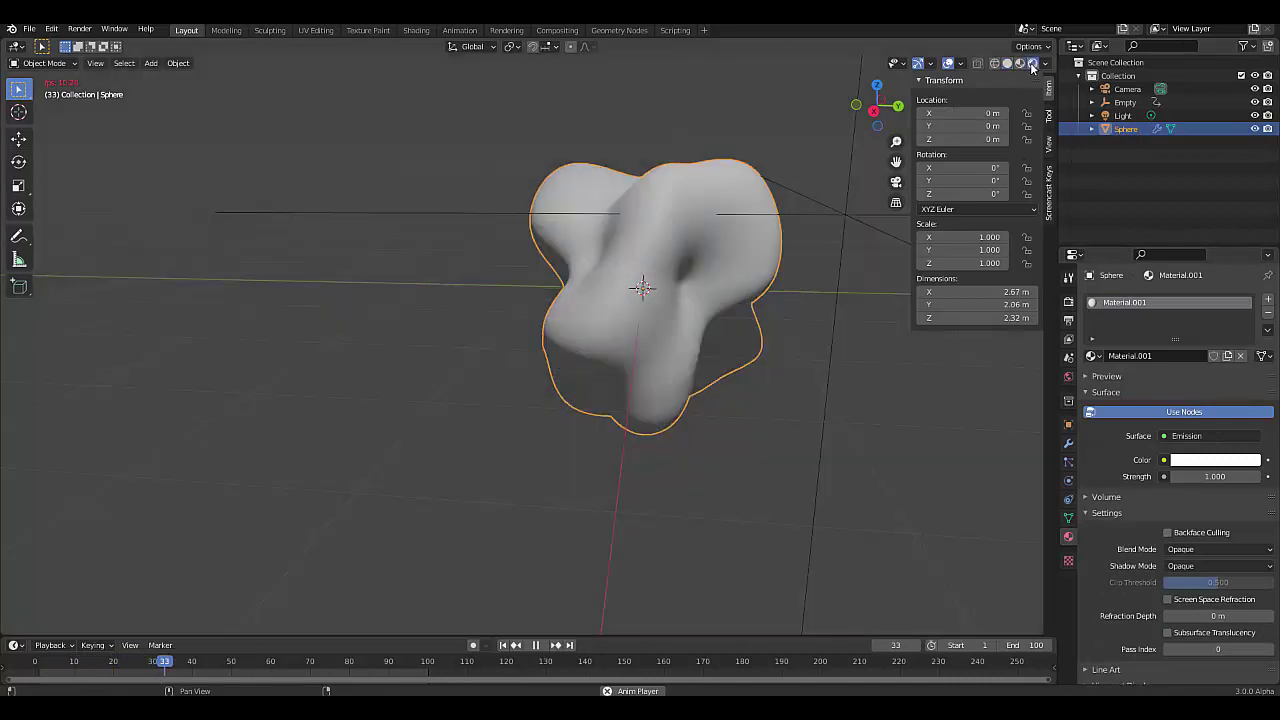
{"action": "left_click", "coordinate": [1069, 376]}
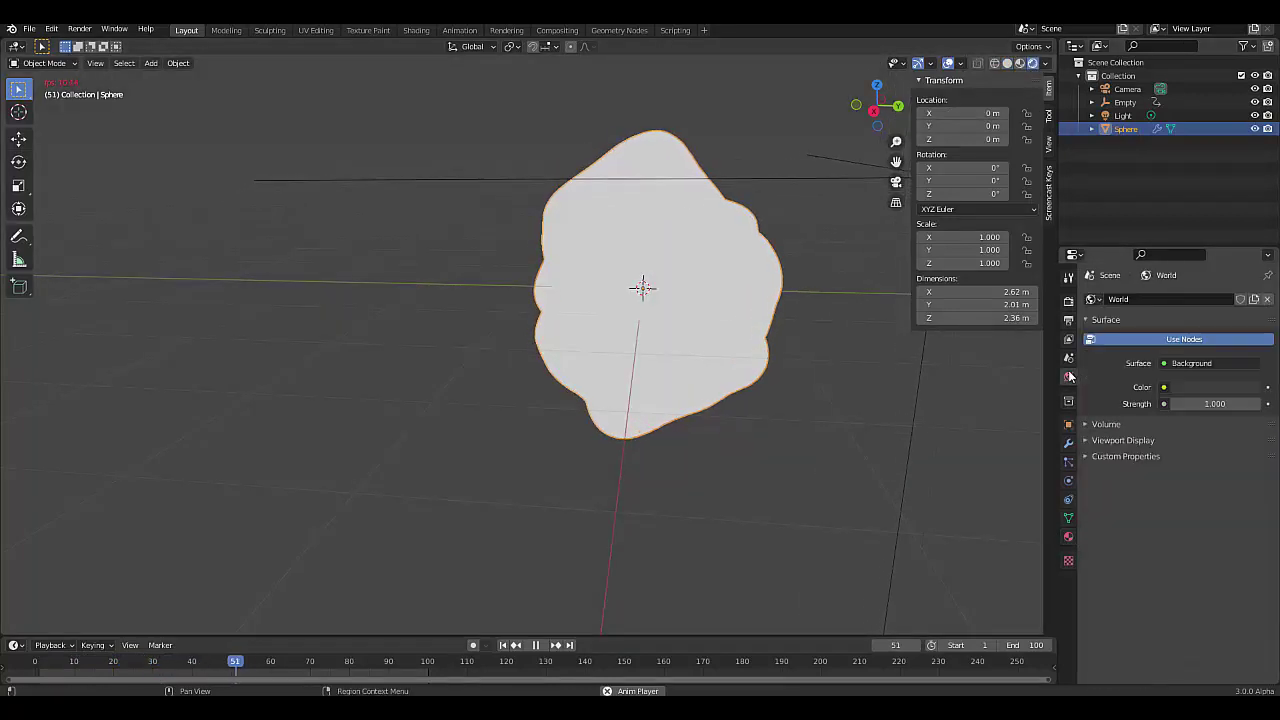
{"action": "left_click", "coordinate": [1217, 387]}
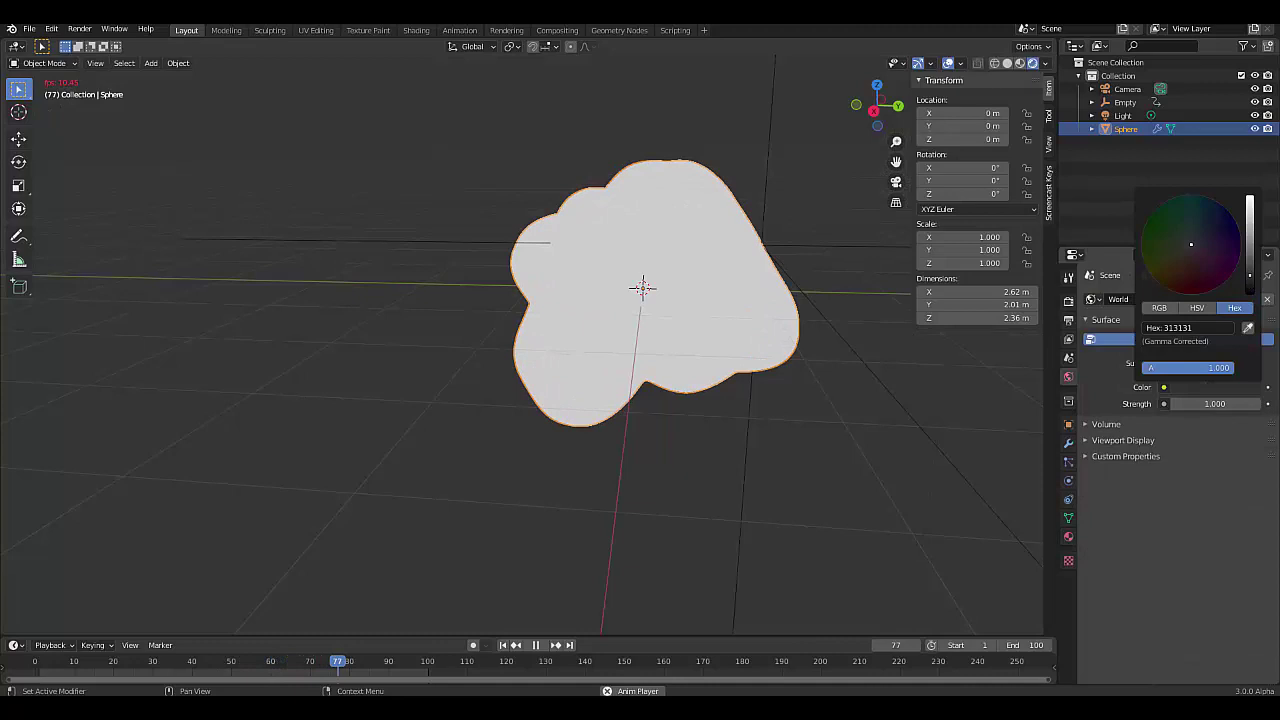
{"action": "left_click_drag", "start_coordinate": [1250, 275], "coordinate": [1250, 292]}
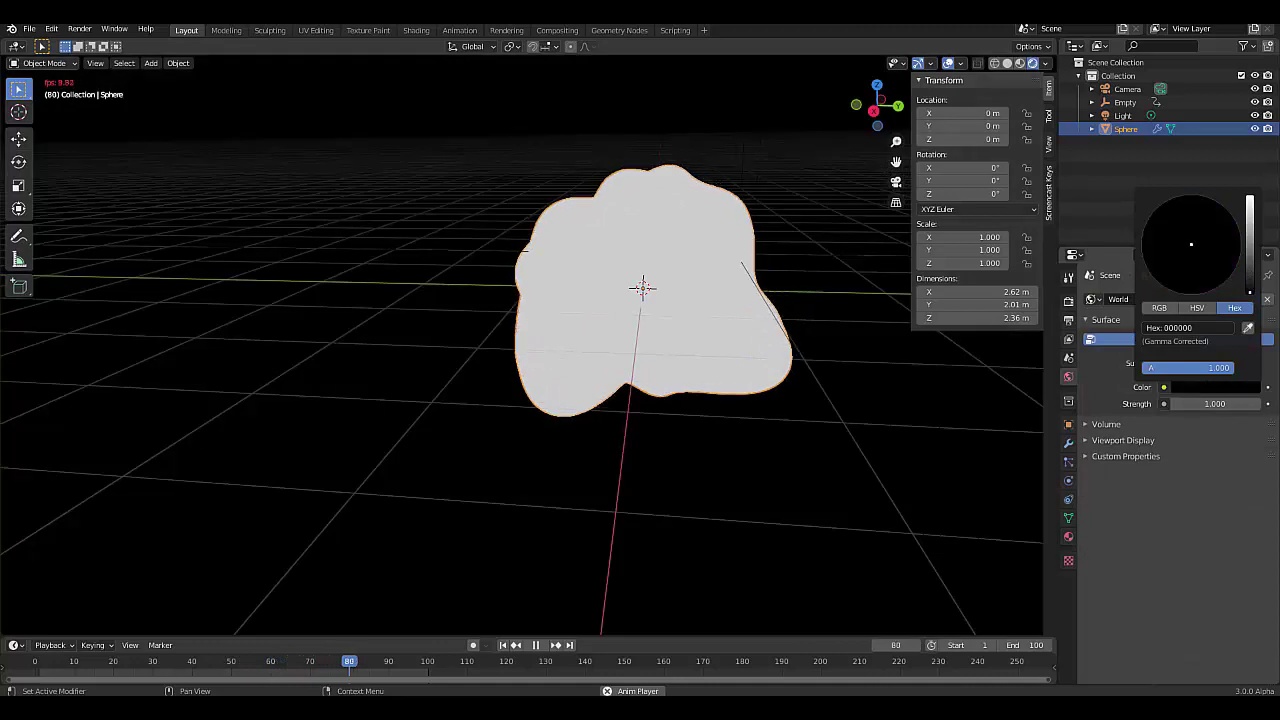
Color the sphere's material yellow and change its surface shader to Glossy BSDF with a roughness of 0.150.
{"action": "left_click", "coordinate": [1068, 538]}
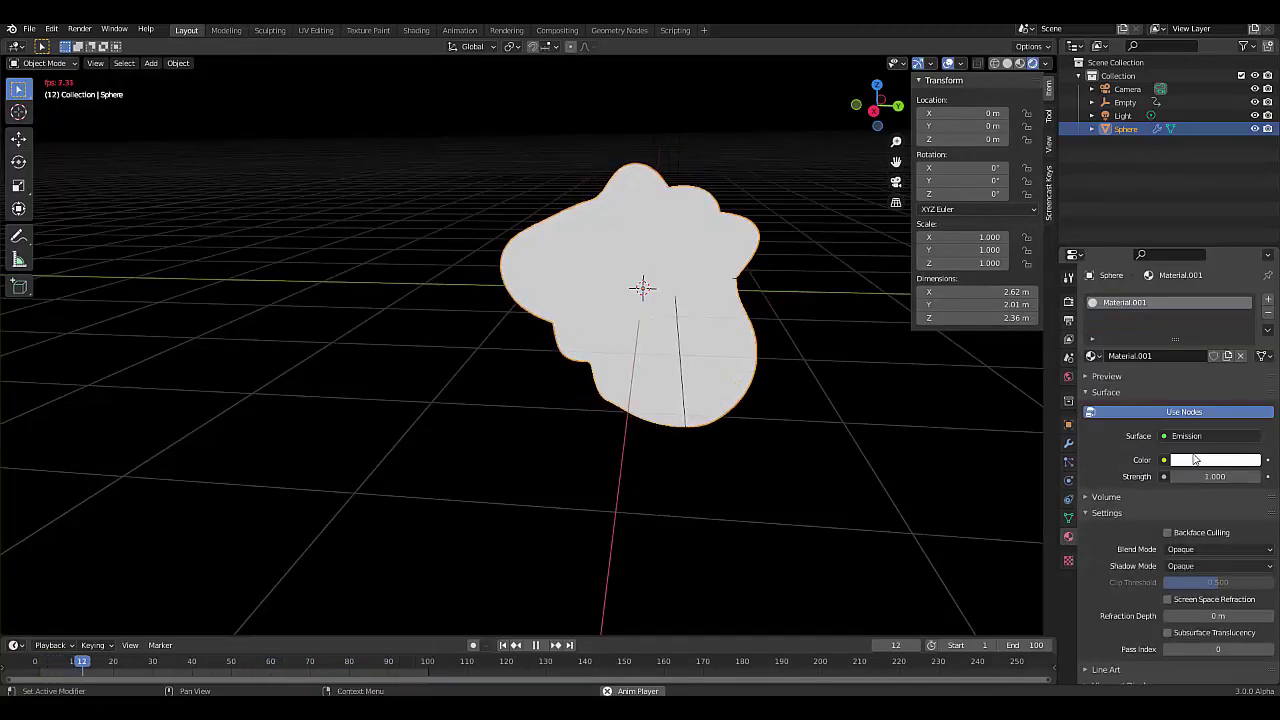
{"action": "left_click", "coordinate": [1196, 459]}
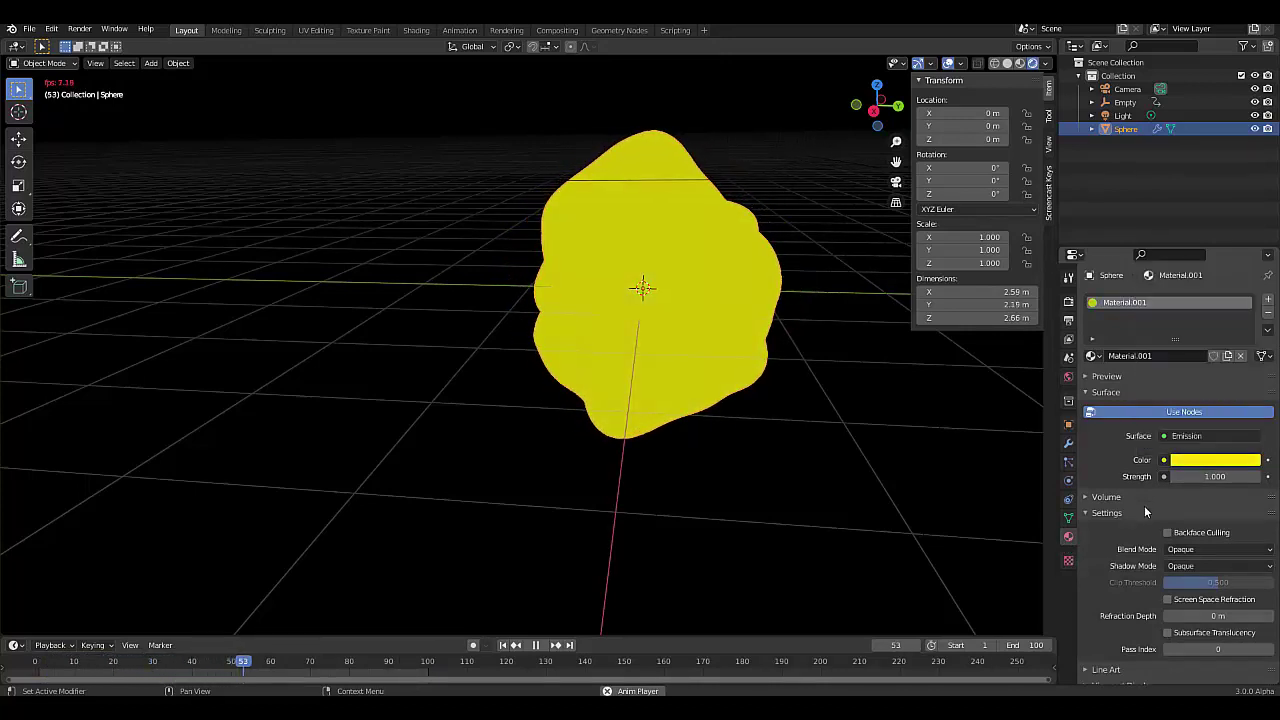
{"action": "left_click", "coordinate": [1172, 440]}
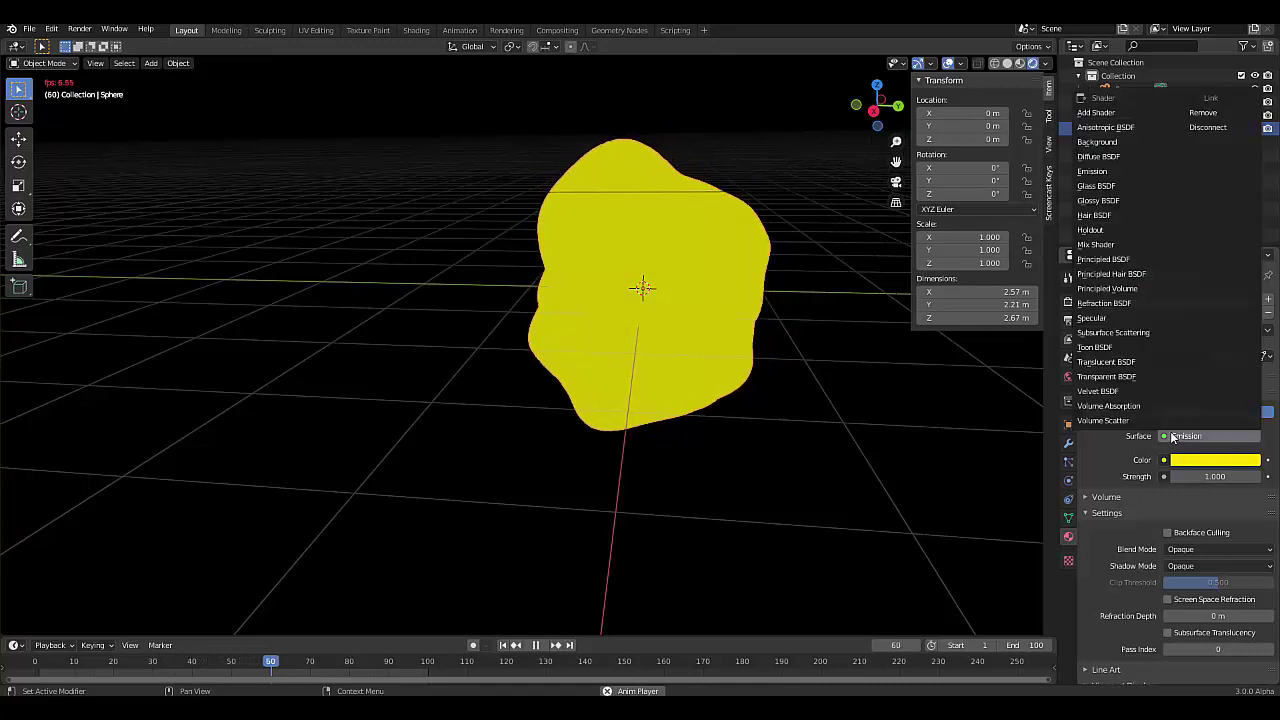
{"action": "left_click", "coordinate": [1100, 201]}
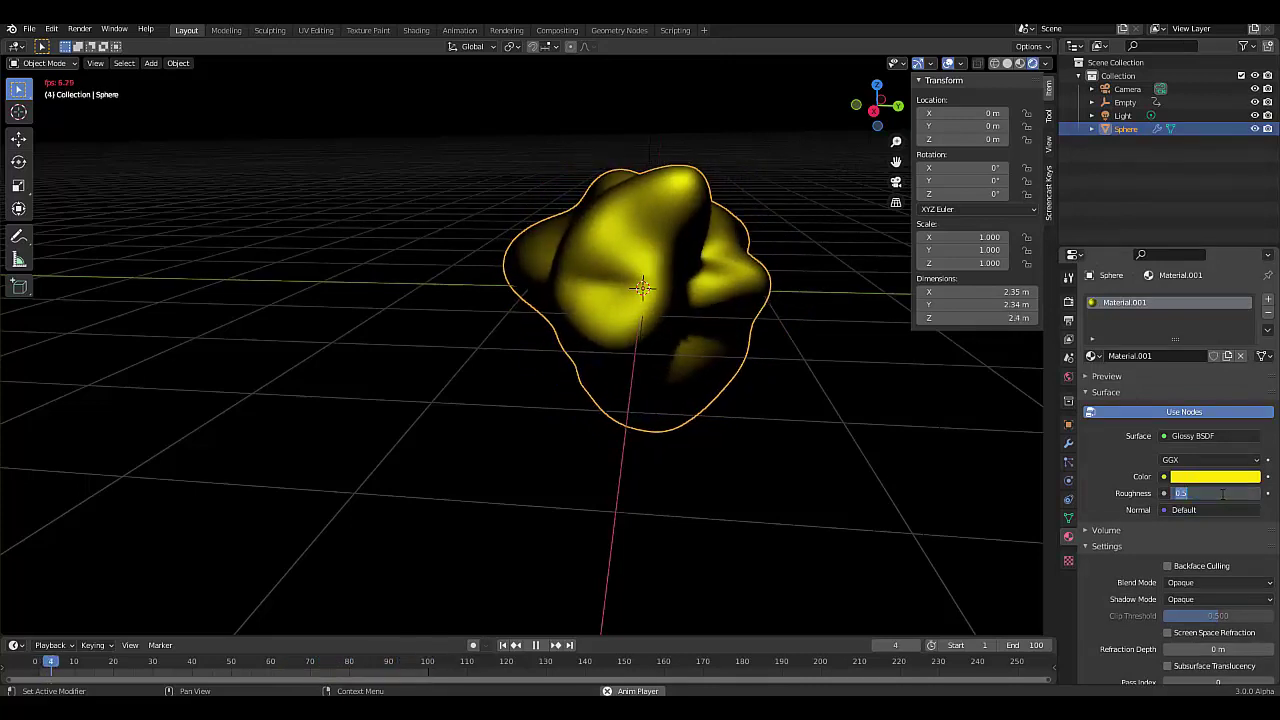
{"action": "type", "text": "5"}
{"action": "key", "text": "Return"}
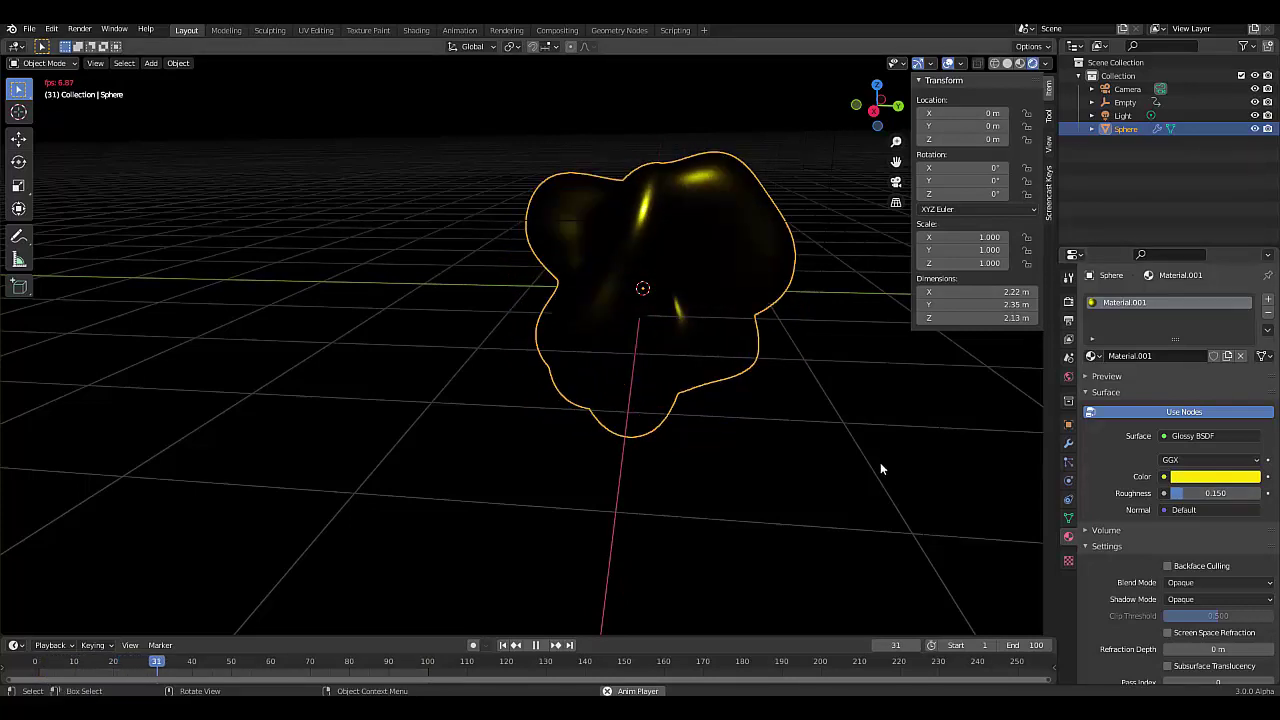
Enable Ambient Occlusion, Screen Space Reflections and Bloom in the Eevee render settings.
{"action": "left_click", "coordinate": [1068, 303]}
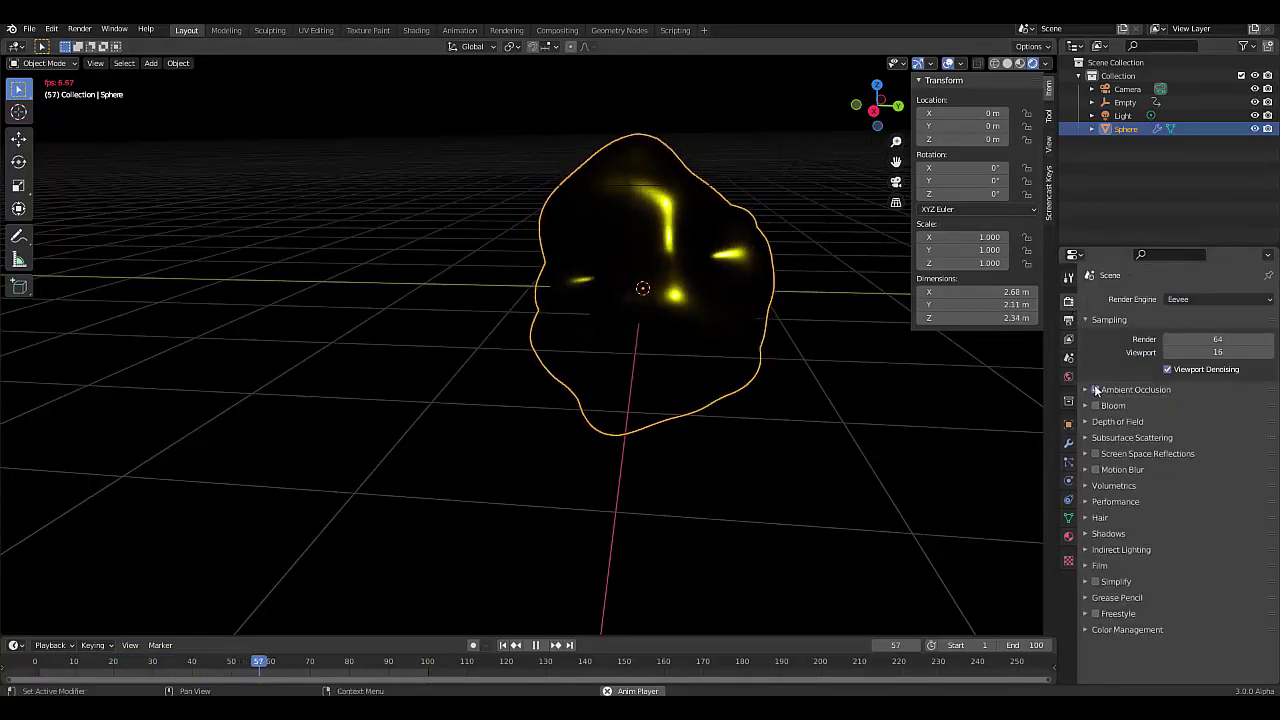
{"action": "left_click", "coordinate": [1086, 437]}
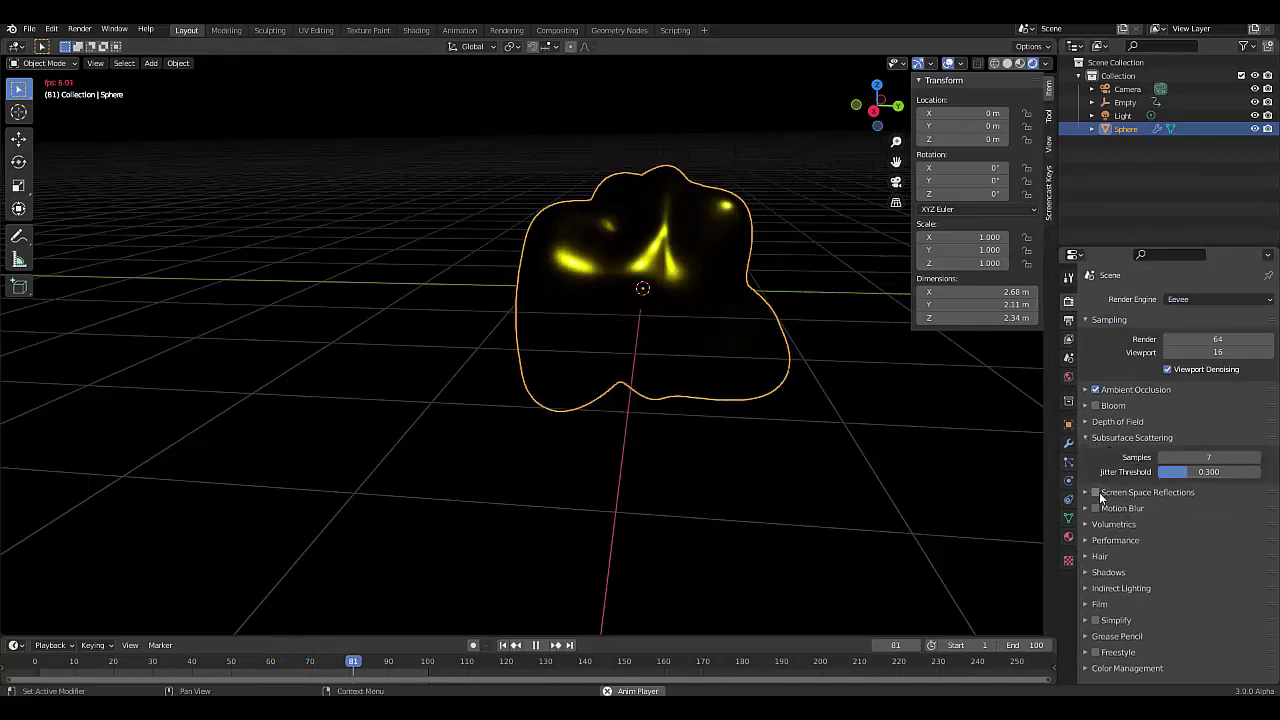
{"action": "left_click", "coordinate": [1095, 493]}
{"action": "left_click", "coordinate": [1106, 495]}
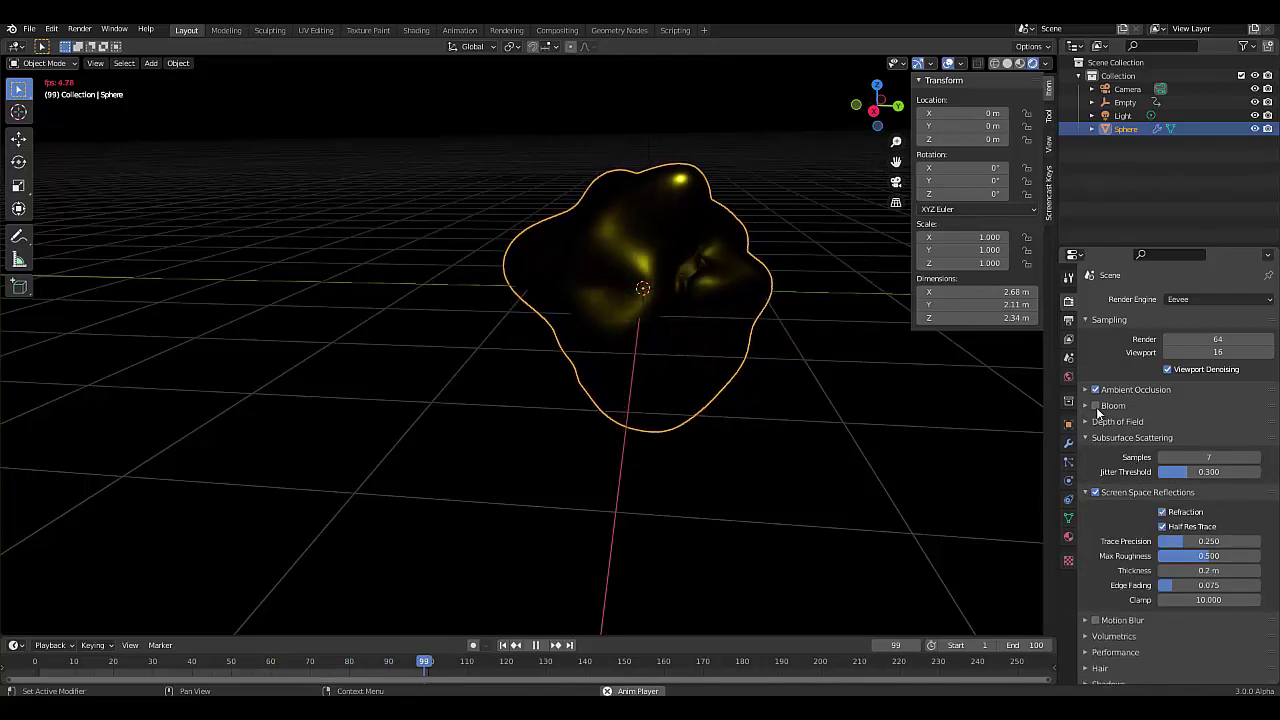
{"action": "scroll", "coordinate": [670, 349], "scroll_direction": "down", "scroll_amount": 7}
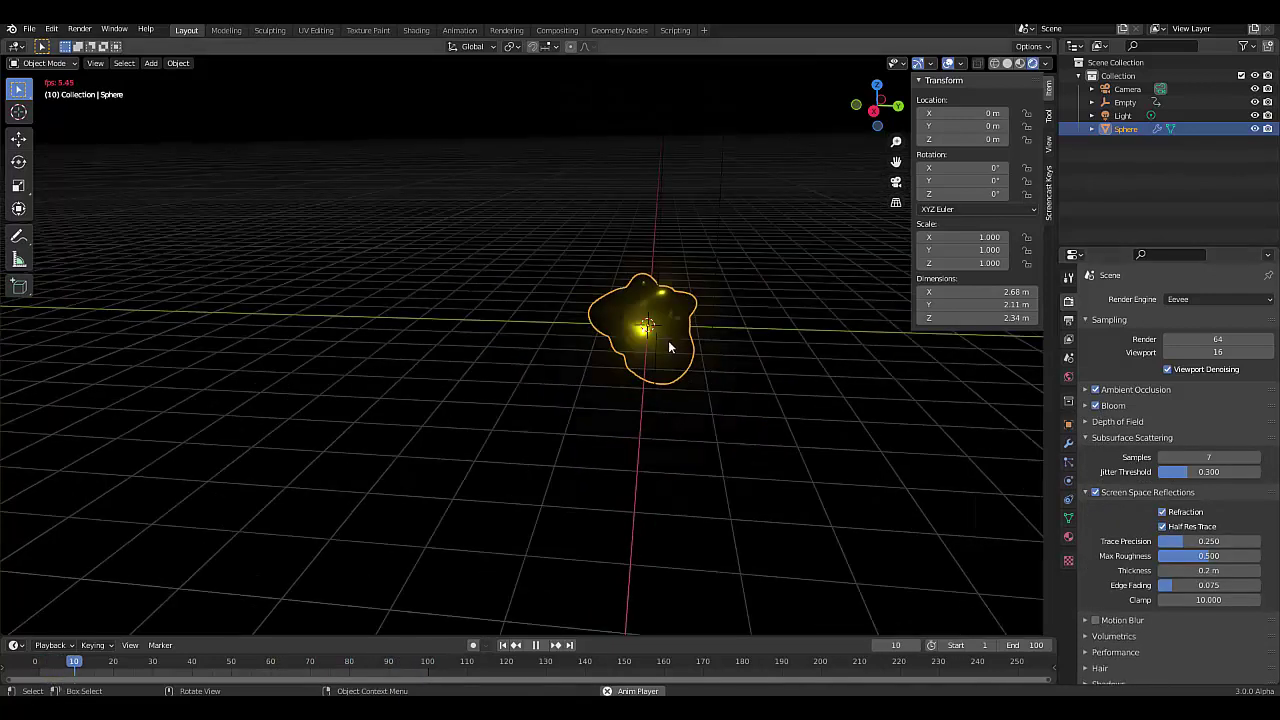
{"action": "scroll", "coordinate": [670, 347], "scroll_direction": "up", "scroll_amount": 2}
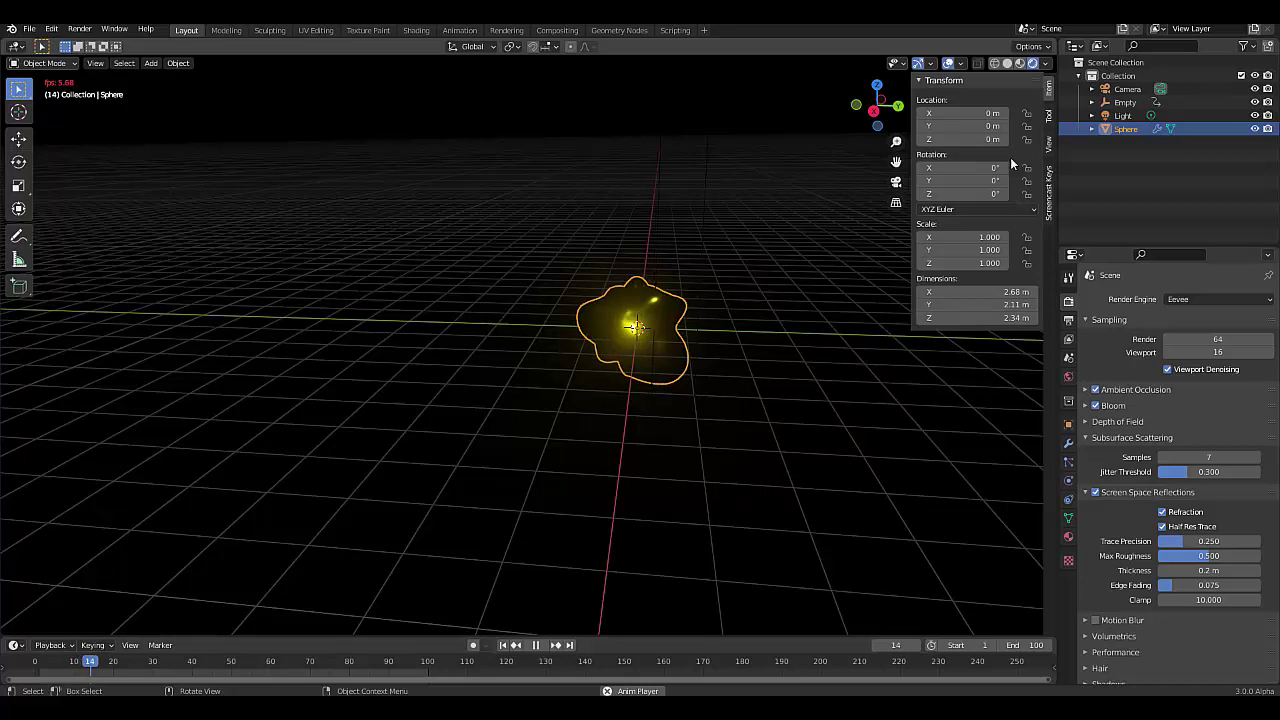
Select the light, change its type to Spot and set its power to 100000 W.
{"action": "left_click", "coordinate": [1126, 118]}
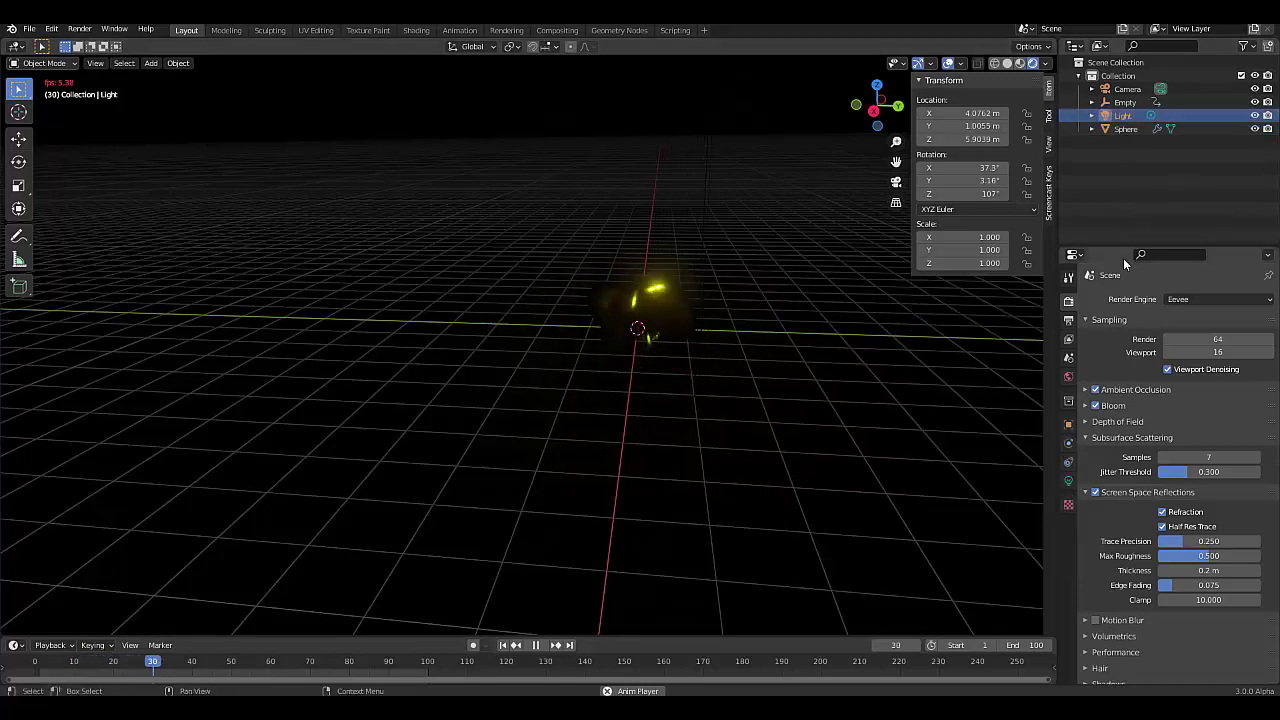
{"action": "left_click", "coordinate": [1069, 482]}
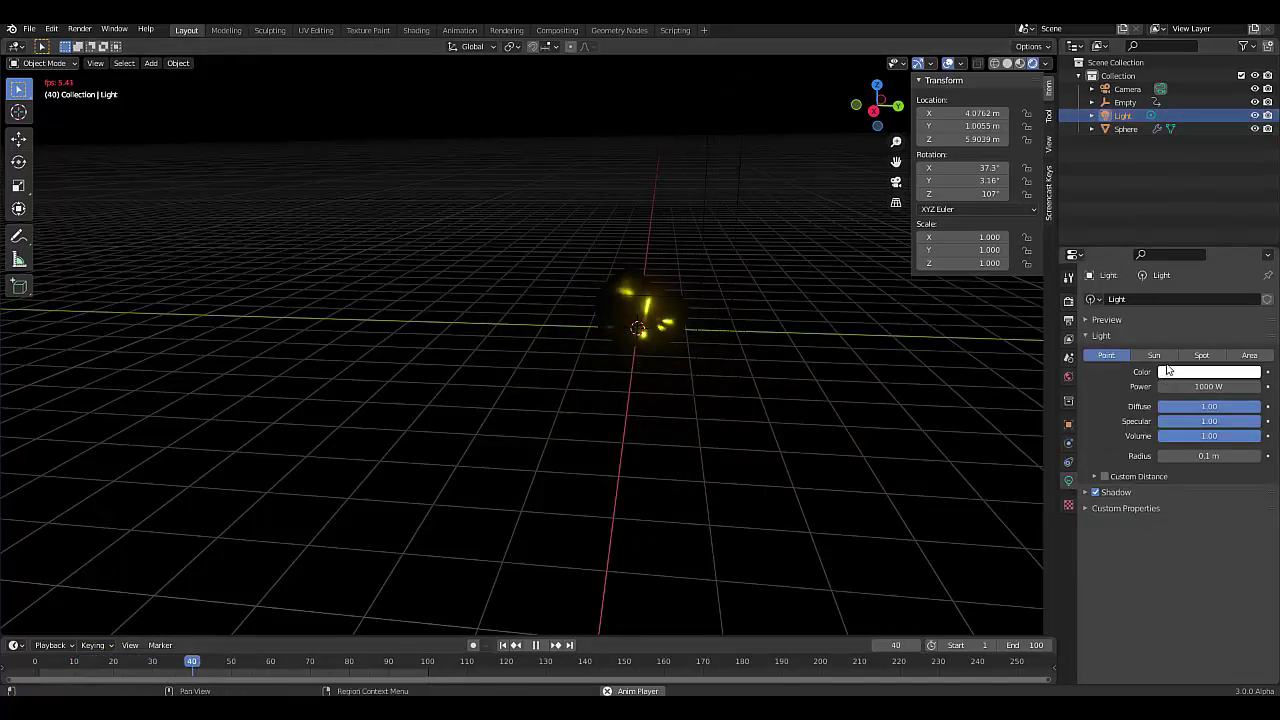
{"action": "left_click", "coordinate": [1195, 357]}
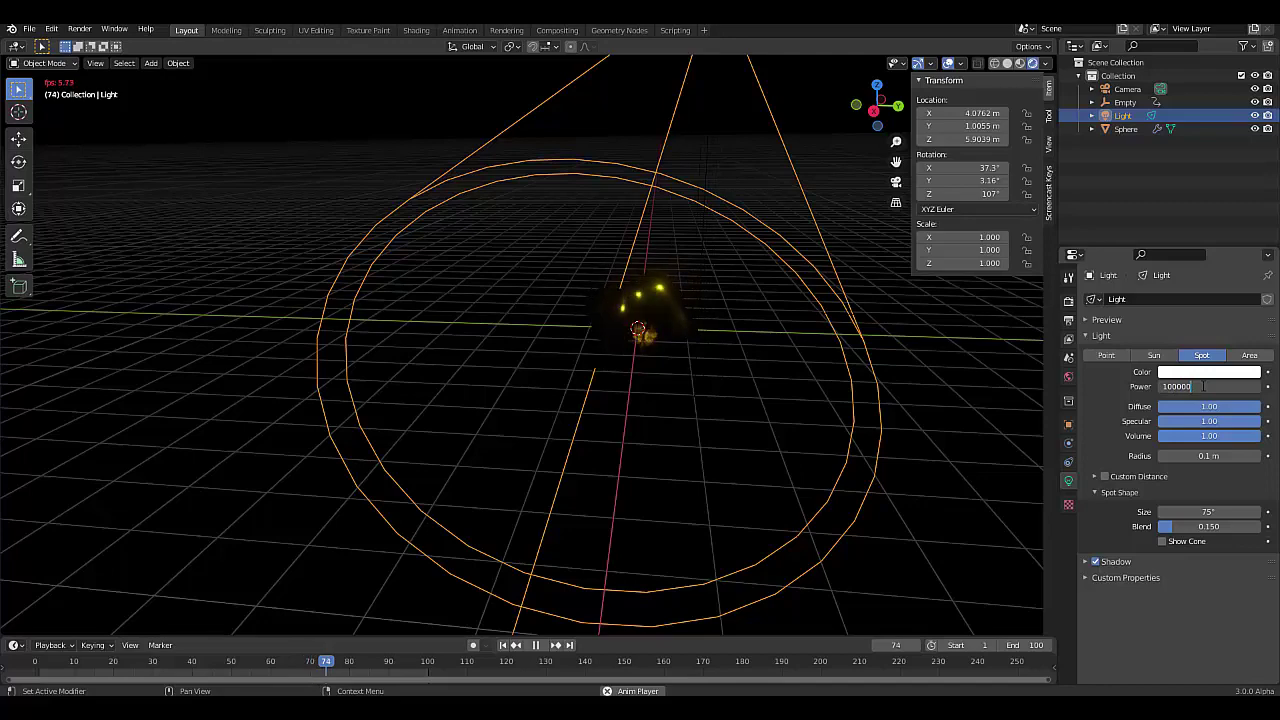
{"action": "left_click", "coordinate": [1203, 386]}
{"action": "type", "text": "100000"}
{"action": "key", "text": "Return"}
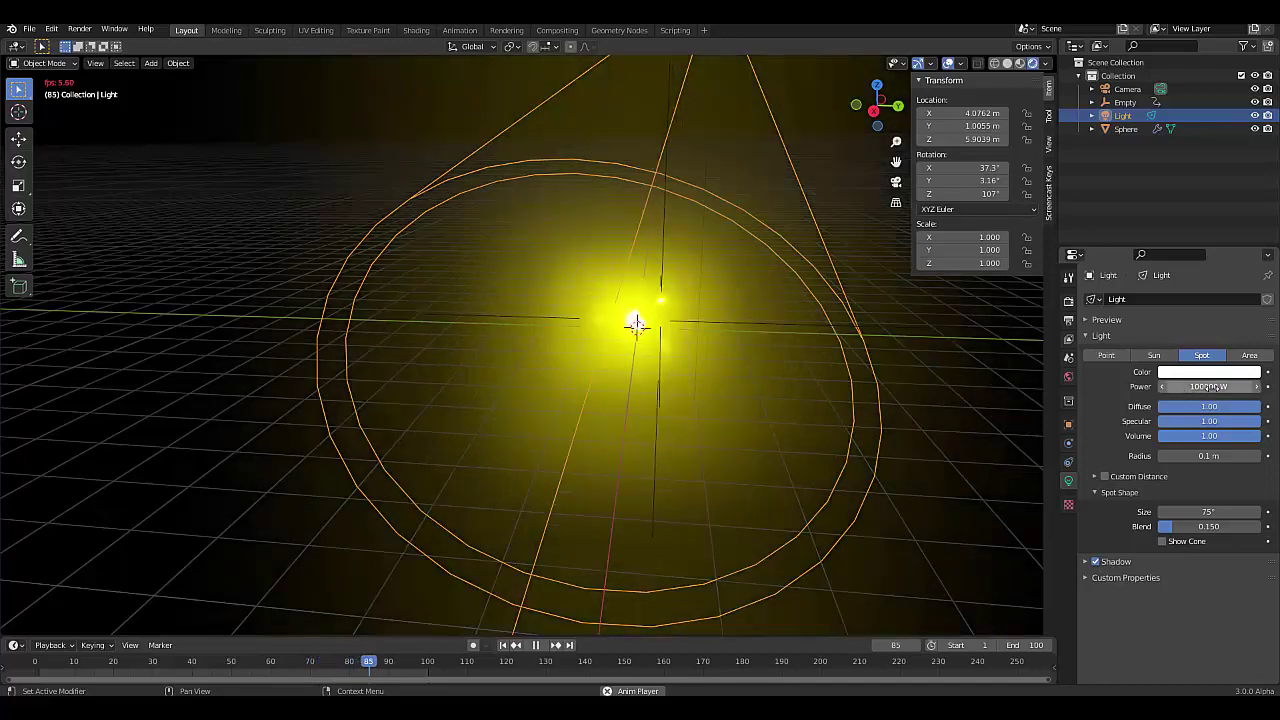
Lower the spot light's power to 10000 W.
{"action": "left_click", "coordinate": [1206, 383]}
{"action": "type", "text": "1"}
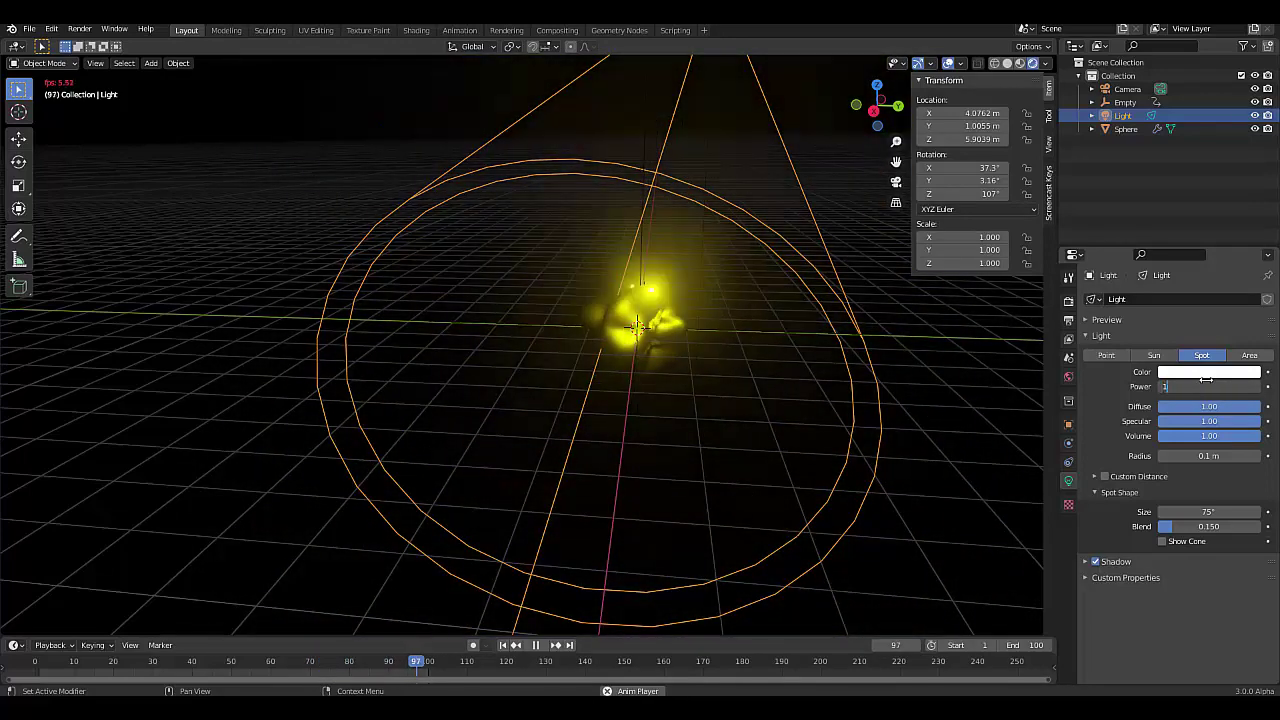
{"action": "type", "text": "0000"}
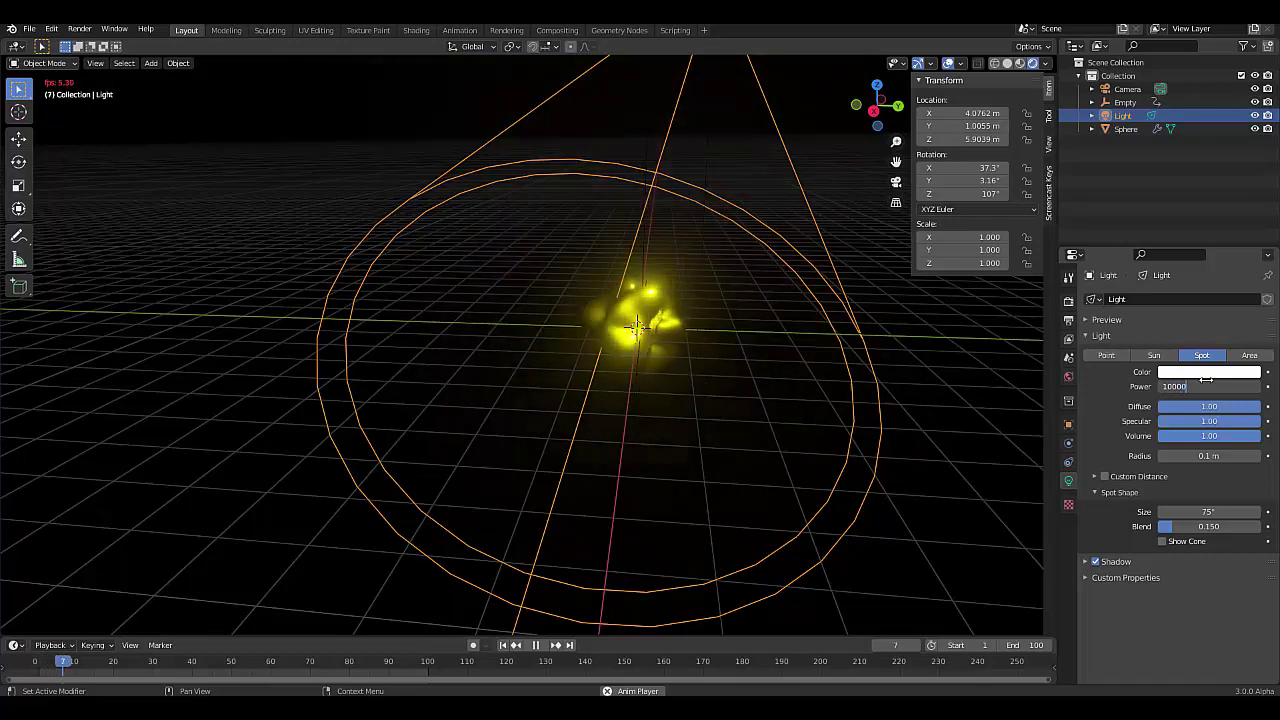
{"action": "key", "text": "Return"}
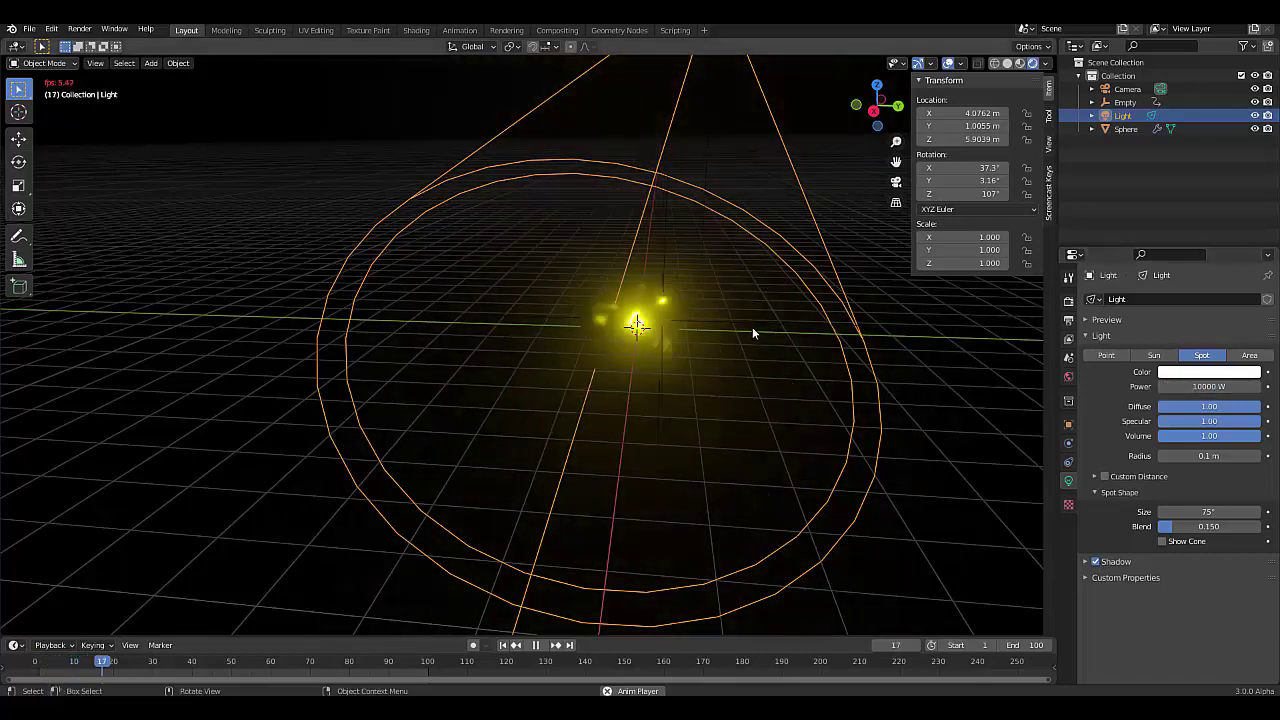
From the camera view, change the light's type to Sun and set its strength to 10.
{"action": "left_click", "coordinate": [896, 182]}
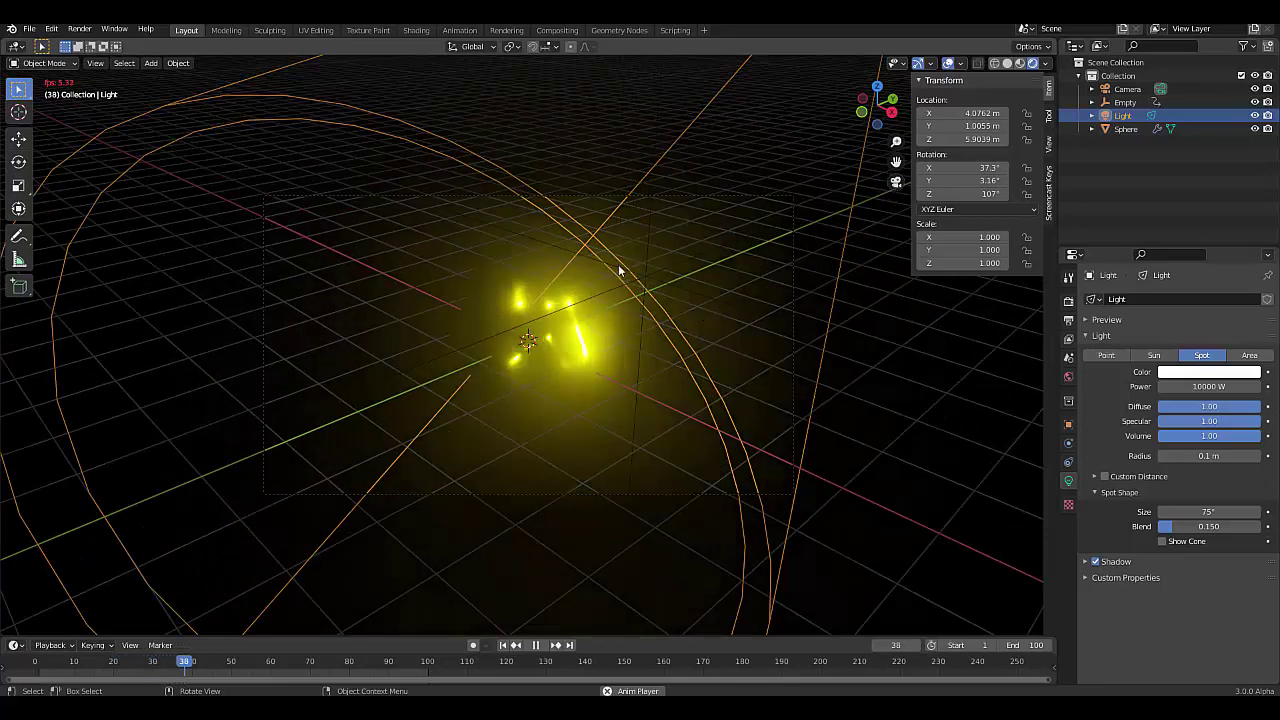
{"action": "scroll", "coordinate": [580, 344], "scroll_direction": "up", "scroll_amount": 1}
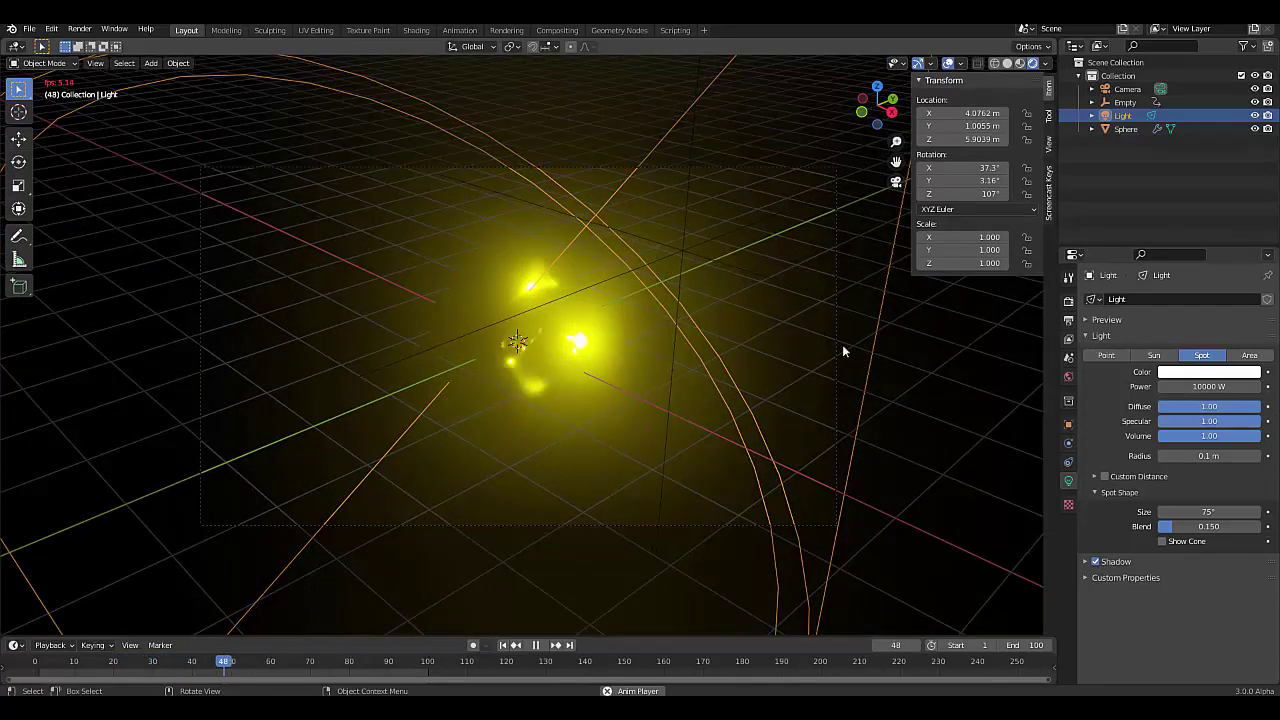
{"action": "left_click", "coordinate": [1154, 355]}
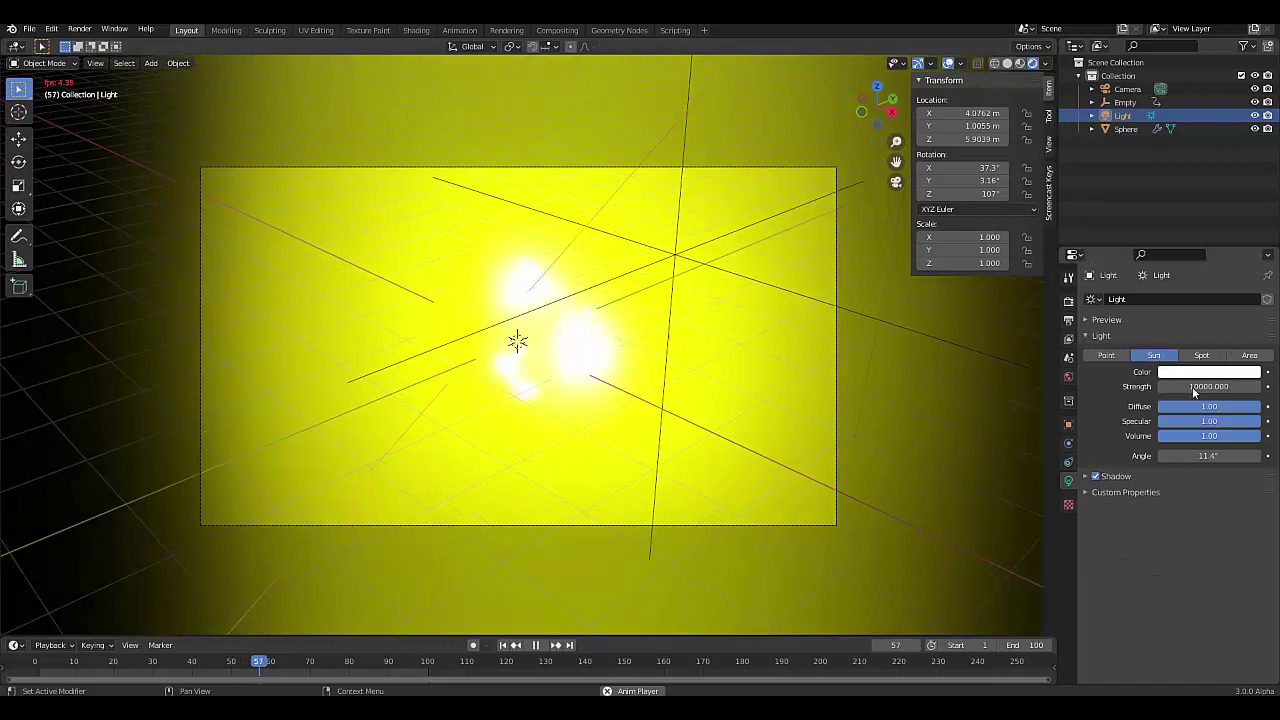
{"action": "left_click_drag", "start_coordinate": [1198, 386], "coordinate": [1205, 386]}
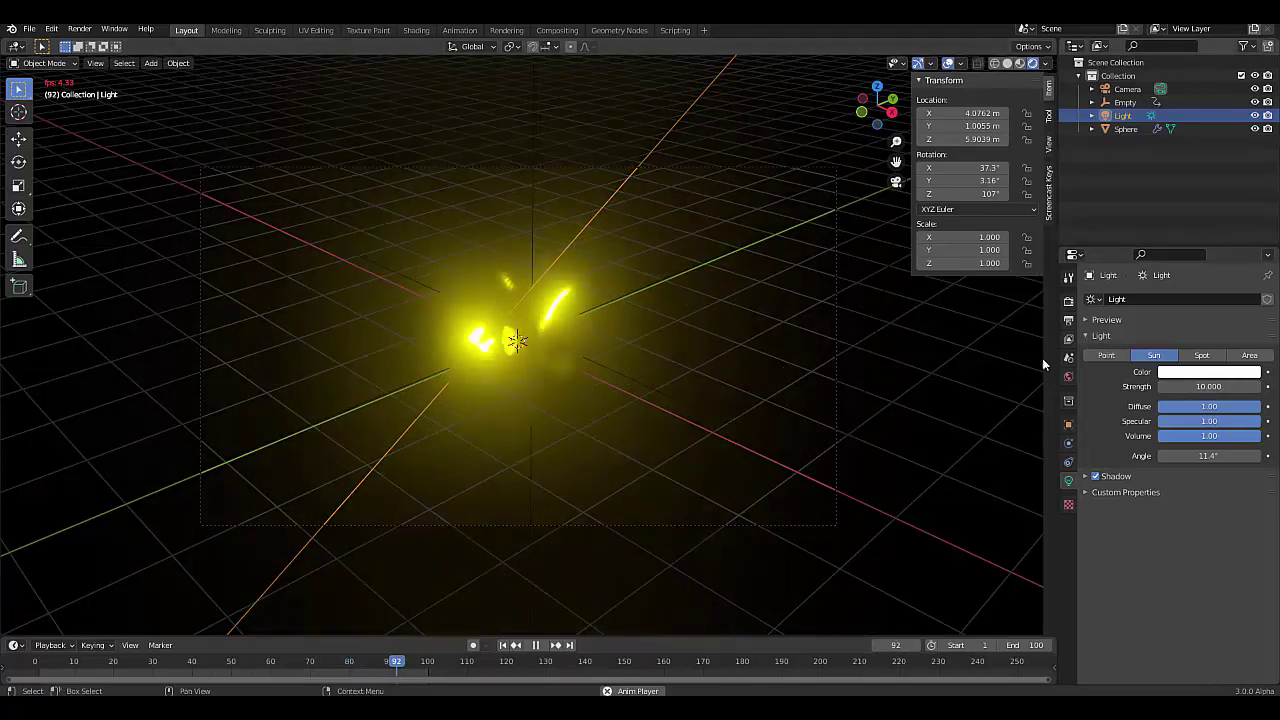
Use an Environment Texture as the world's background color and load snowy_field_2k.exr from the Downloads folder.
{"action": "left_click", "coordinate": [1069, 375]}
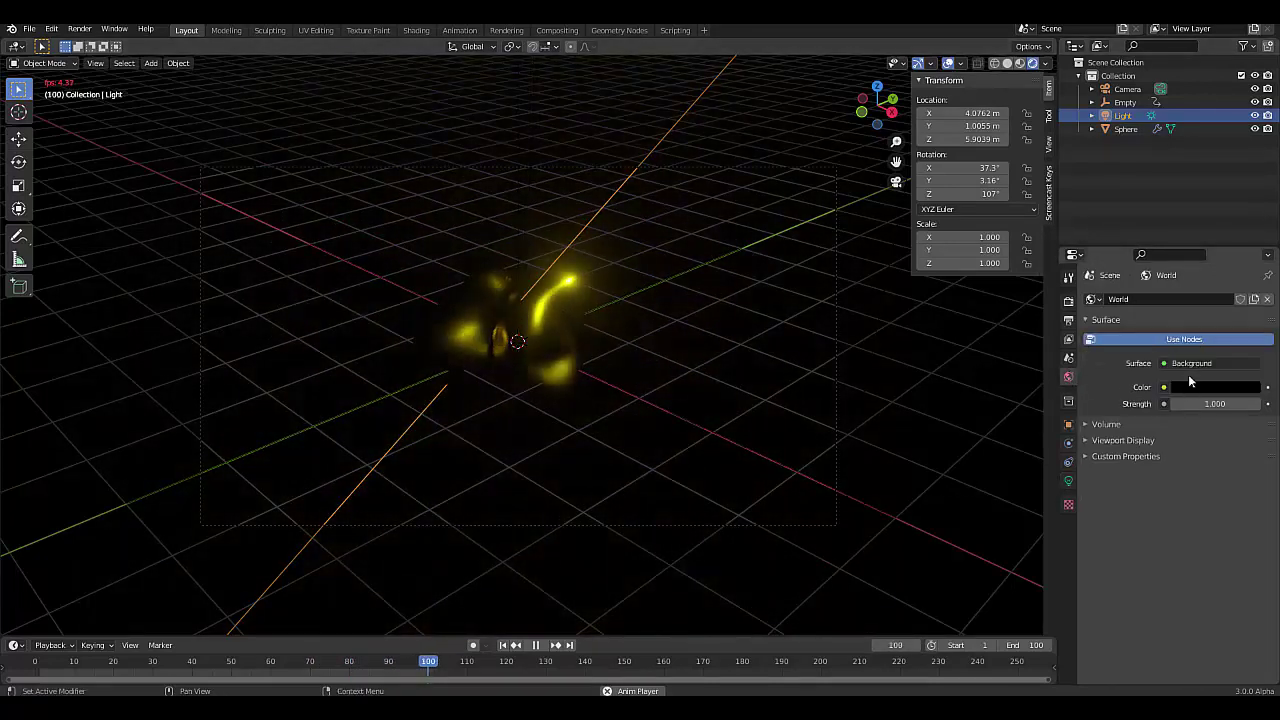
{"action": "left_click", "coordinate": [1184, 386]}
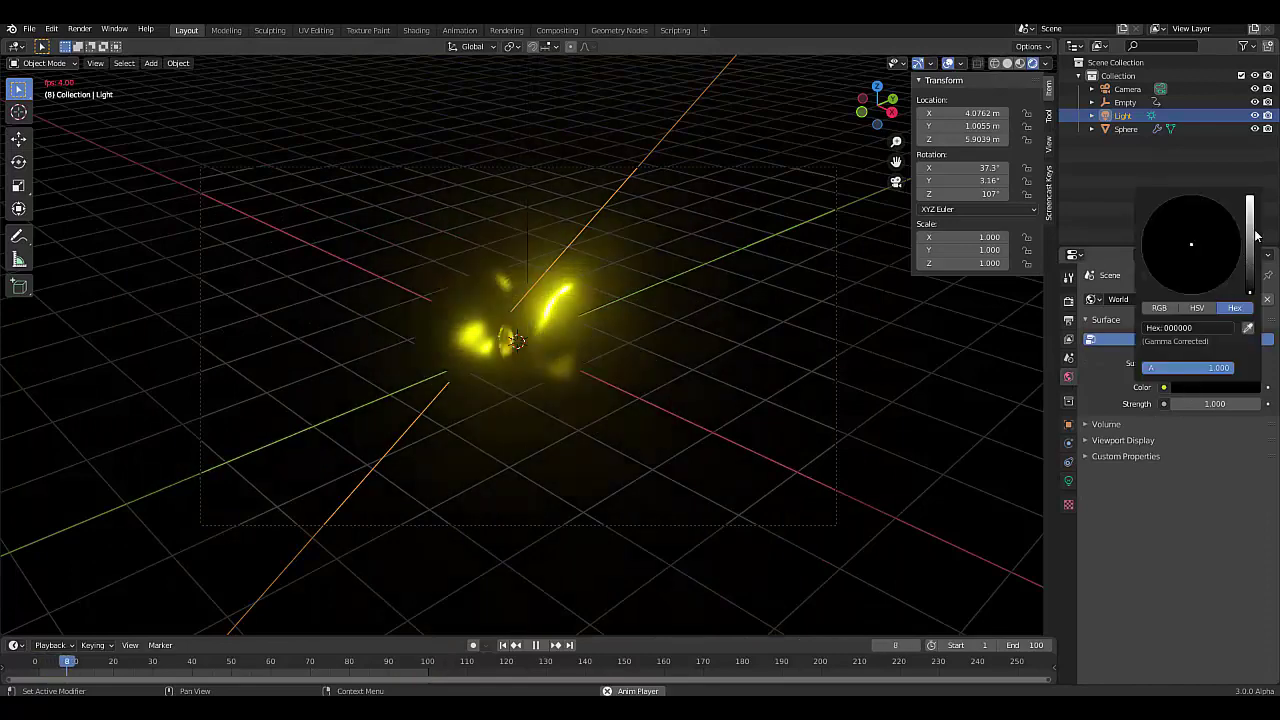
{"action": "left_click", "coordinate": [1164, 387]}
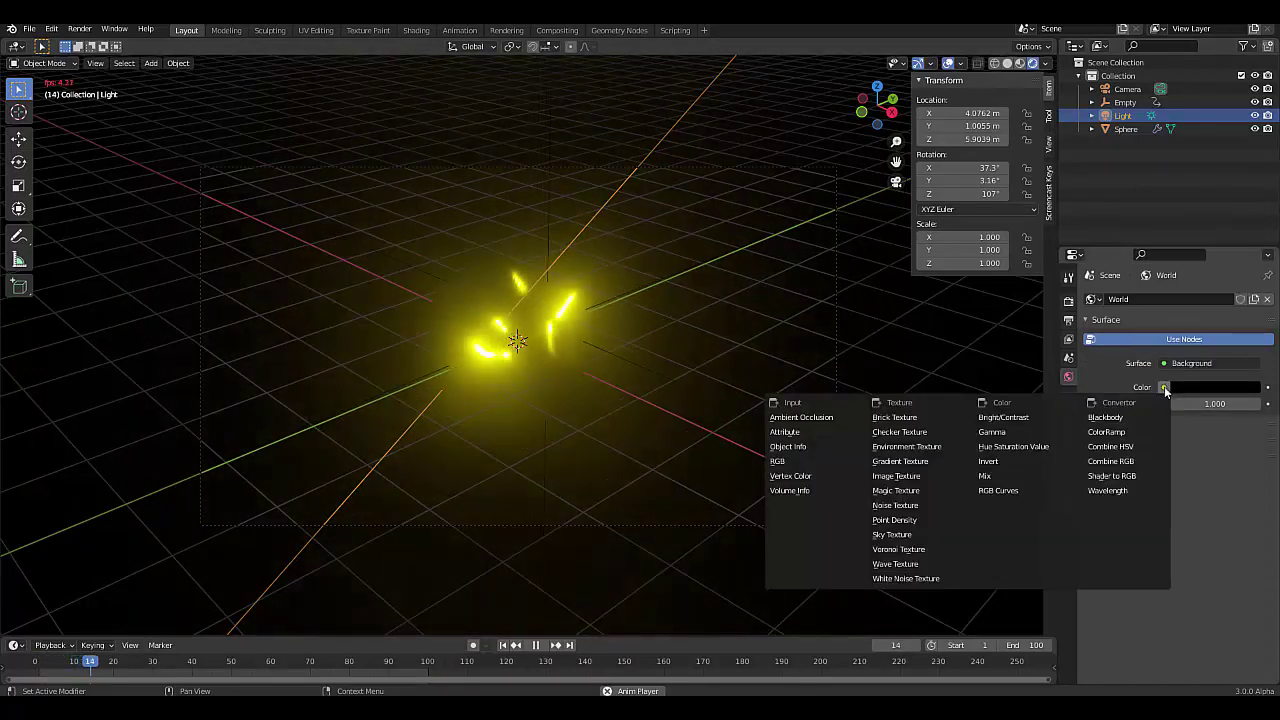
{"action": "left_click", "coordinate": [889, 448]}
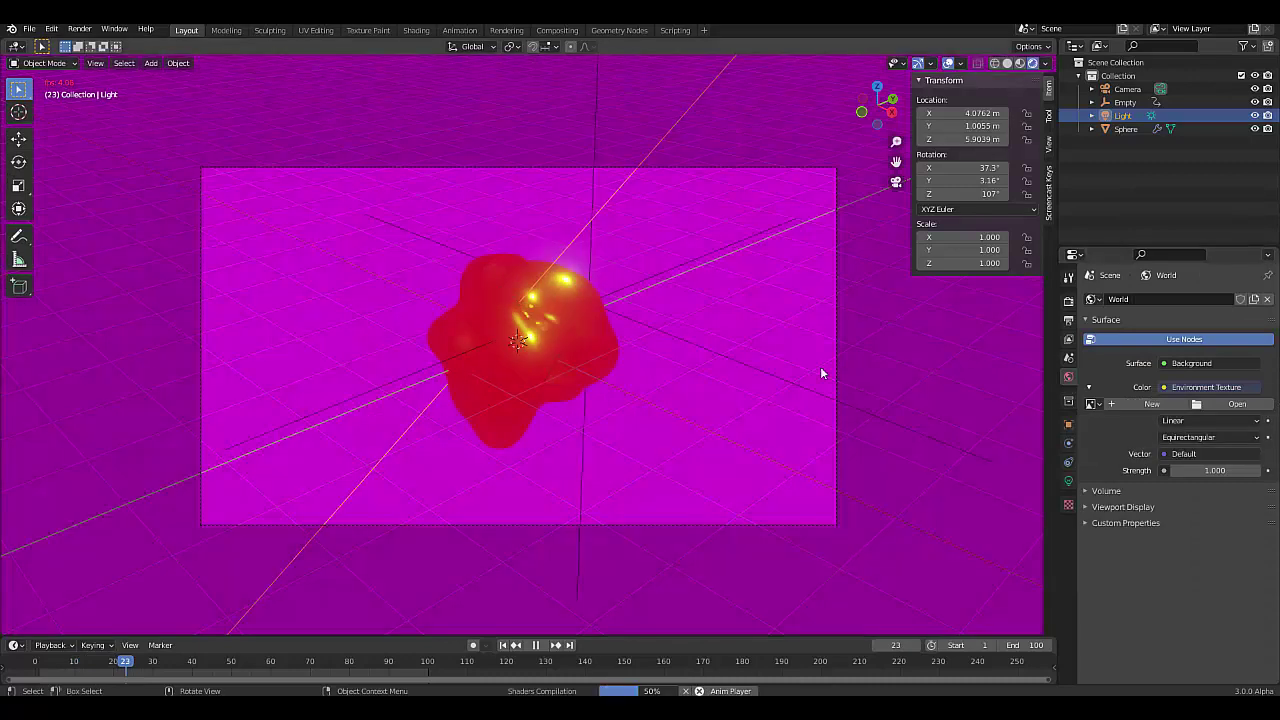
{"action": "left_click", "coordinate": [1221, 408]}
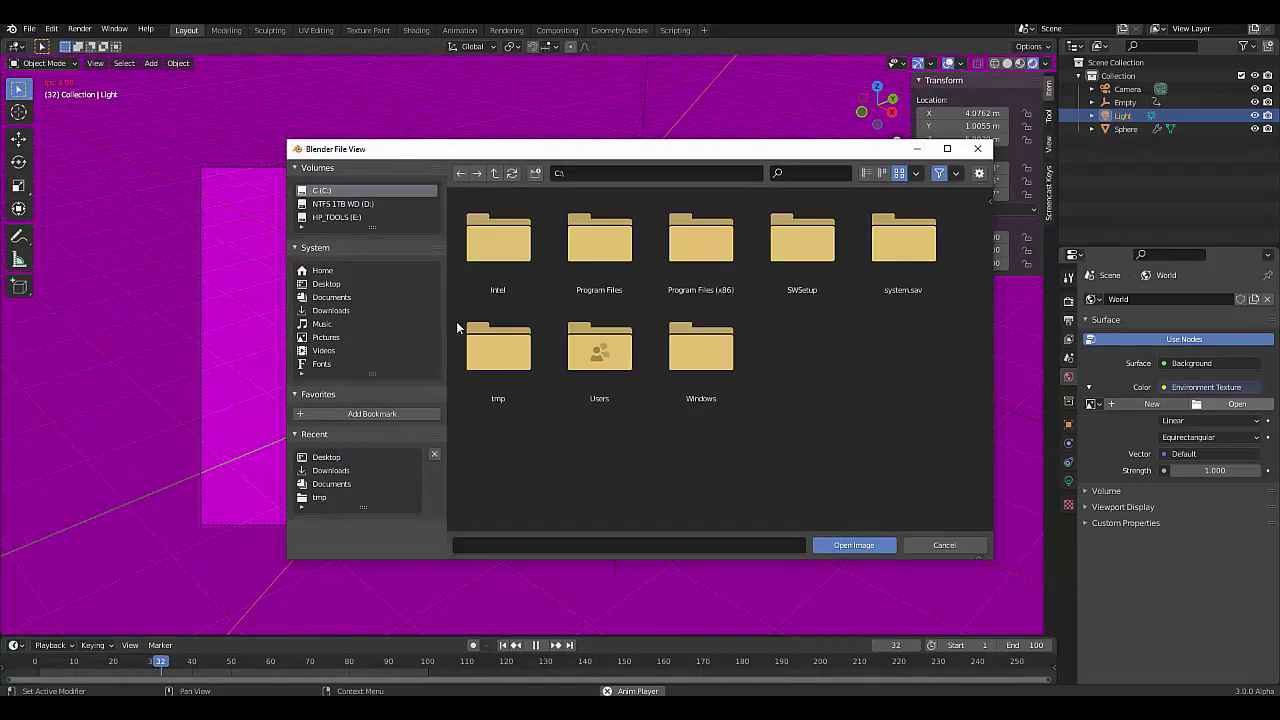
{"action": "left_click", "coordinate": [331, 311]}
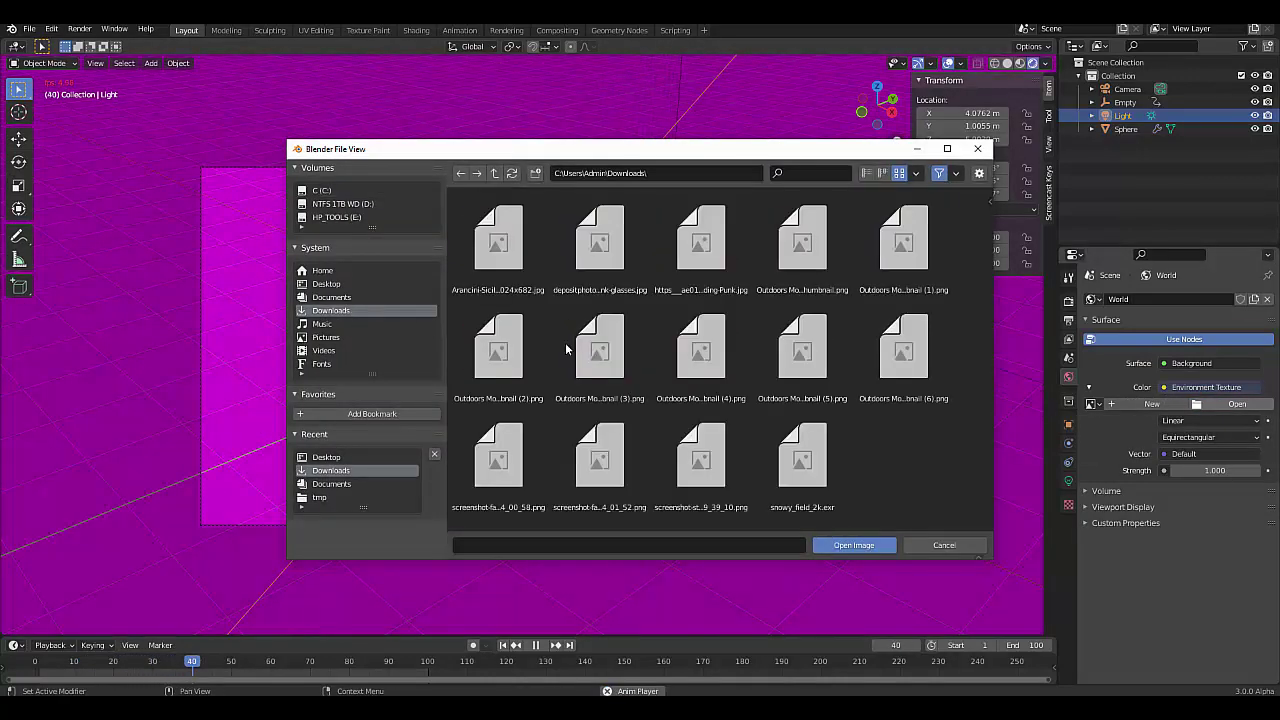
{"action": "double_click", "coordinate": [805, 458]}
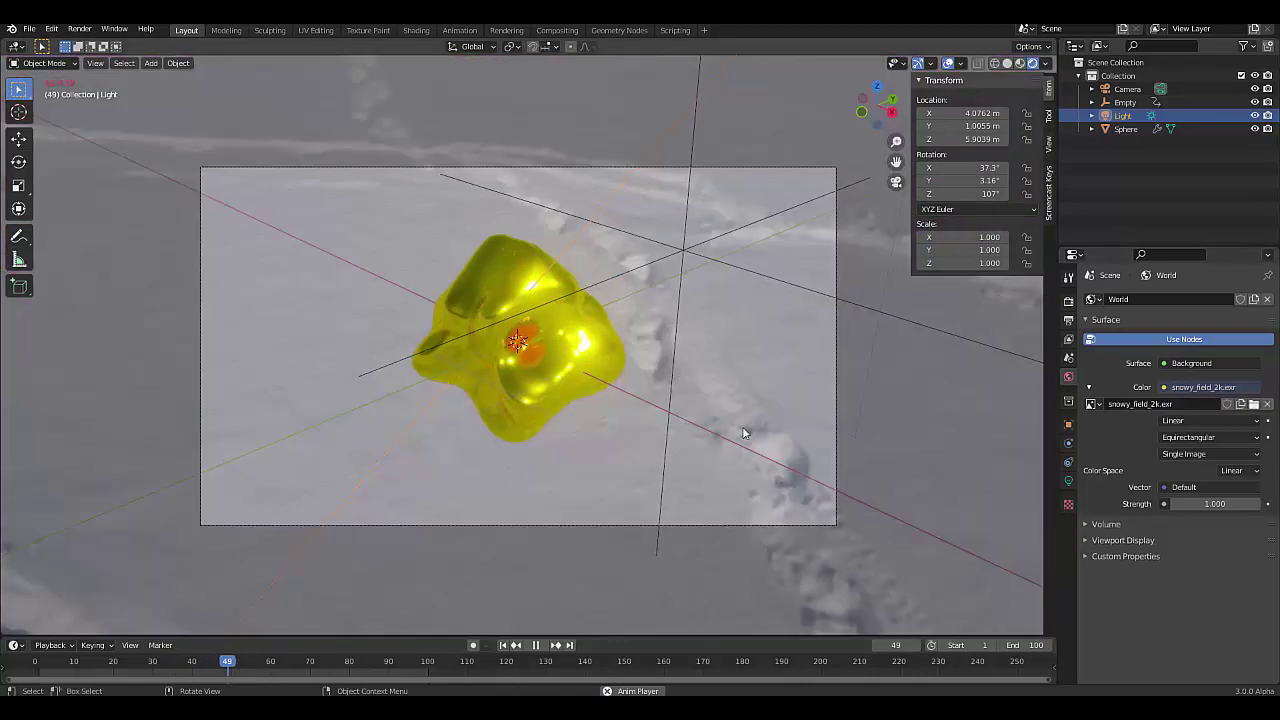